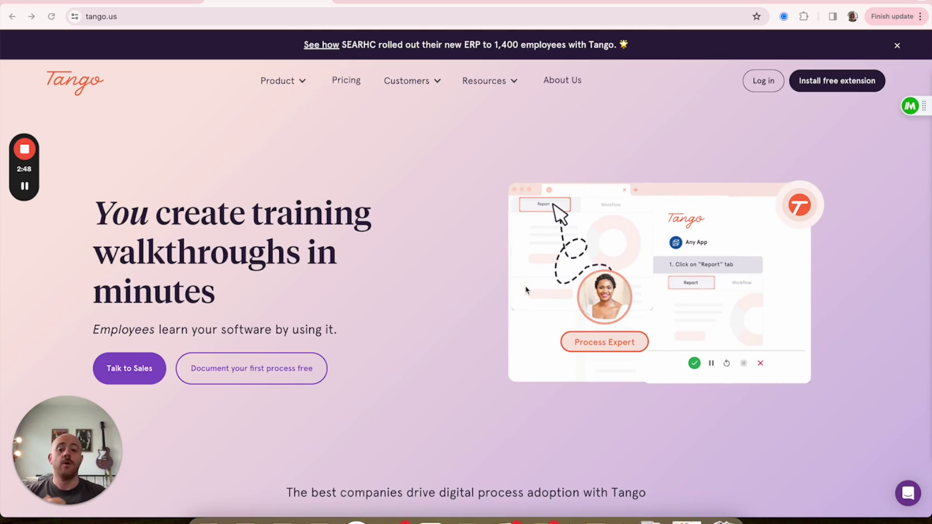
# Step: Open Tango's pricing page and compare the monthly and annual plan prices
pyautogui.click(350, 86)
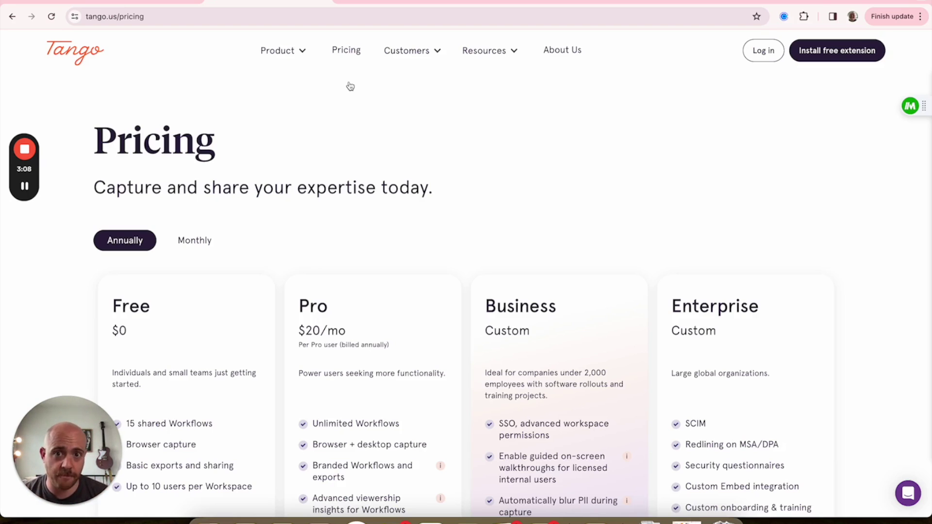
pyautogui.scroll(-3, 350, 86)
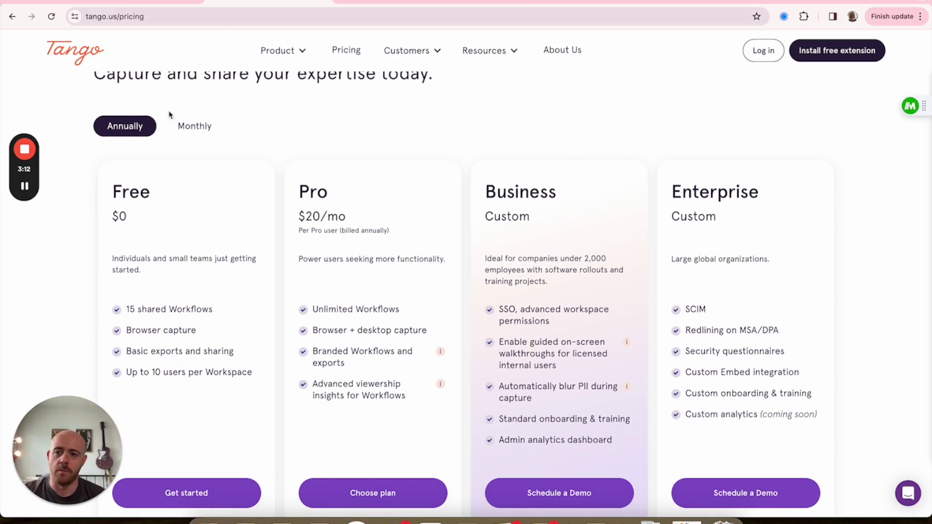
pyautogui.click(192, 129)
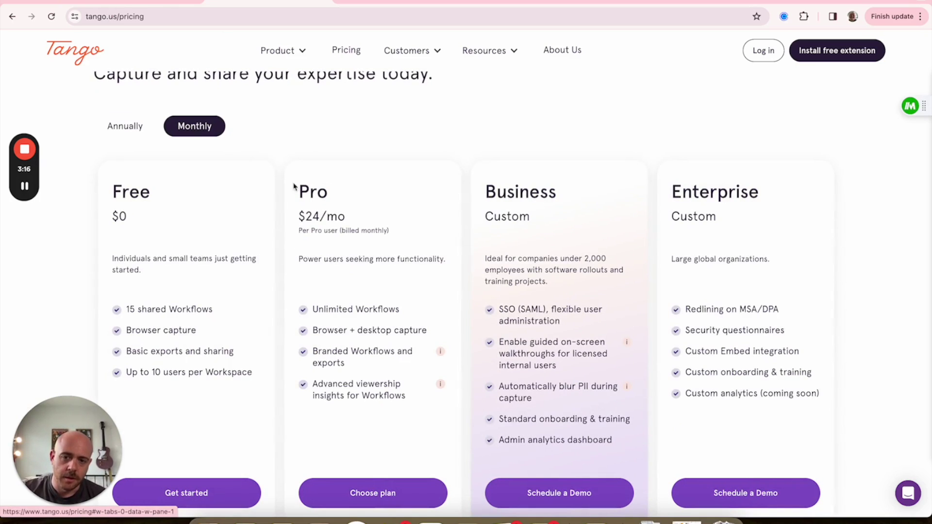
pyautogui.click(136, 127)
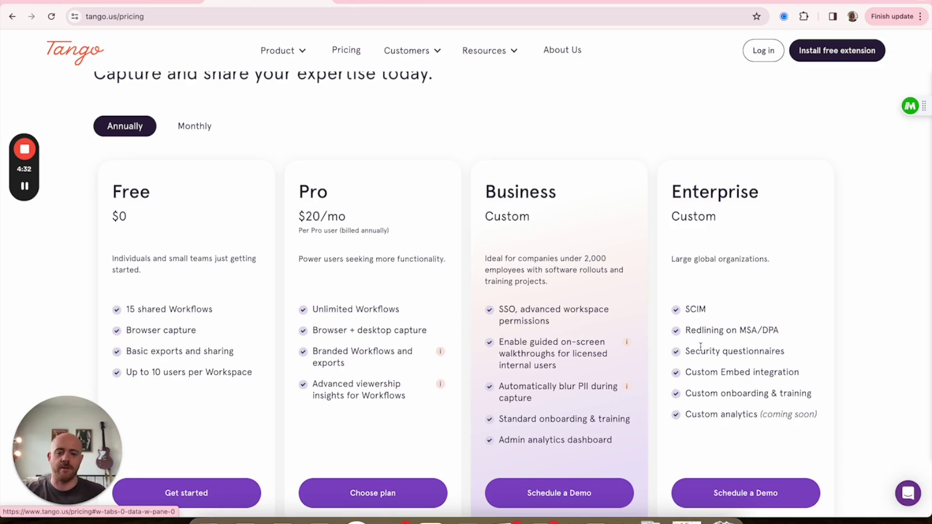
pyautogui.moveTo(625, 228); pyautogui.dragTo(670, 75)
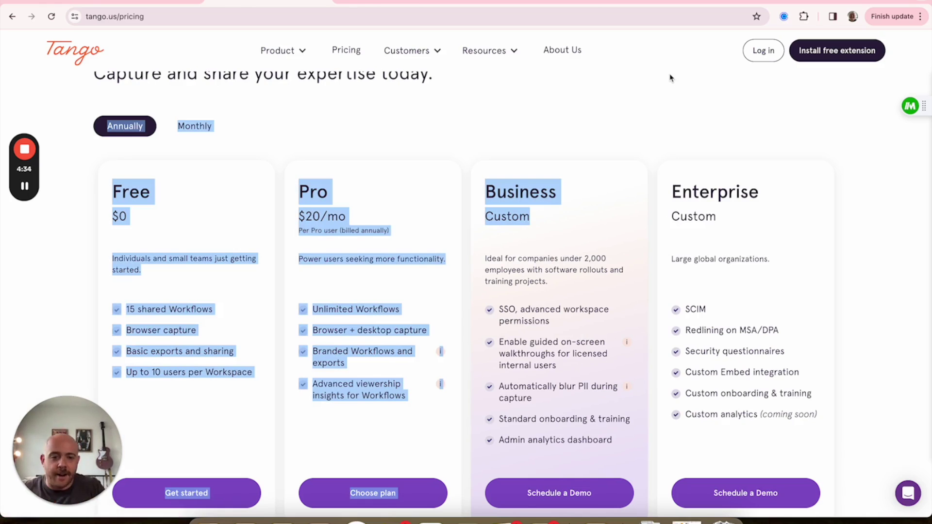
pyautogui.click(670, 77)
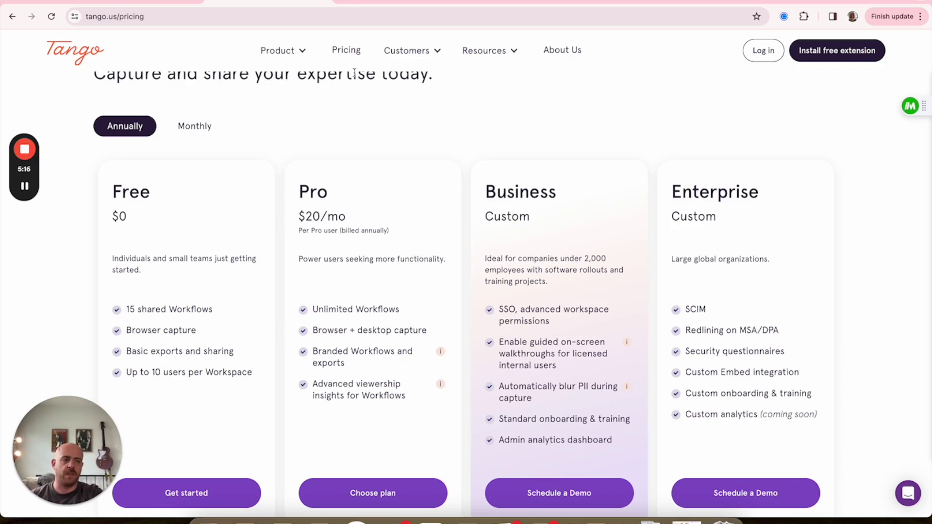
pyautogui.rightClick(358, 128)
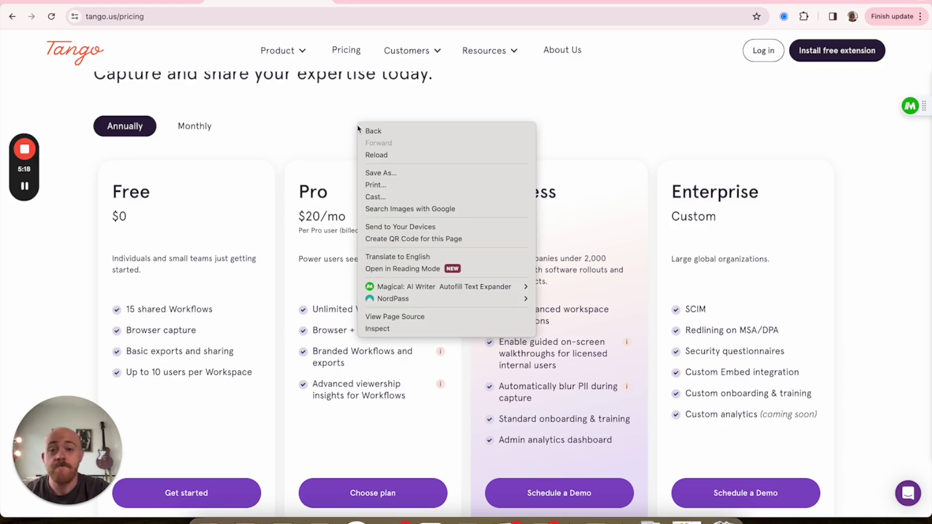
pyautogui.click(287, 127)
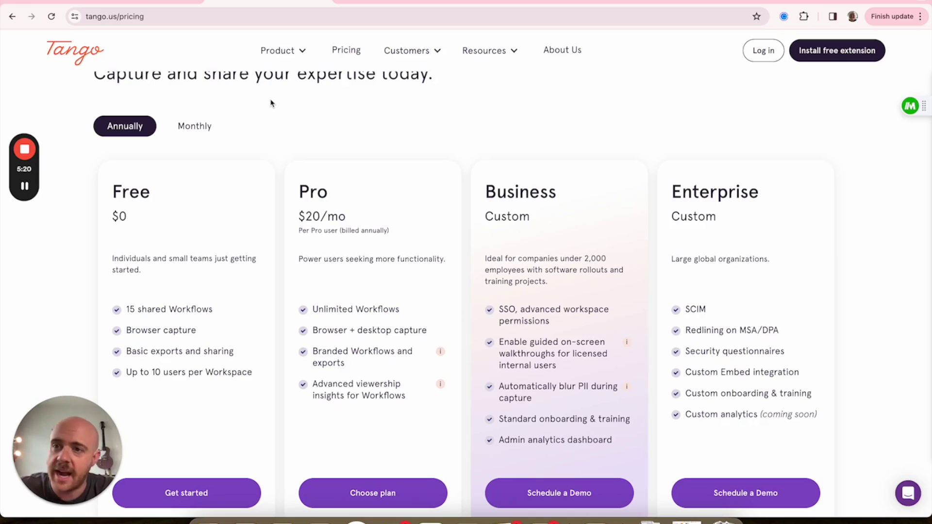
# Step: Open the Activating Inactive BU's workflow from the Team Library in the Tango workspace and review its steps
pyautogui.click(156, 4)
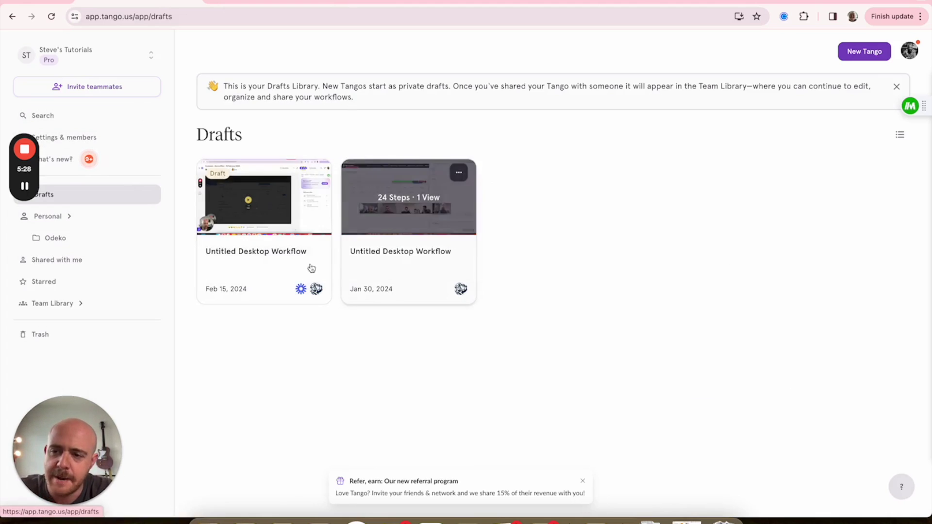
pyautogui.click(48, 305)
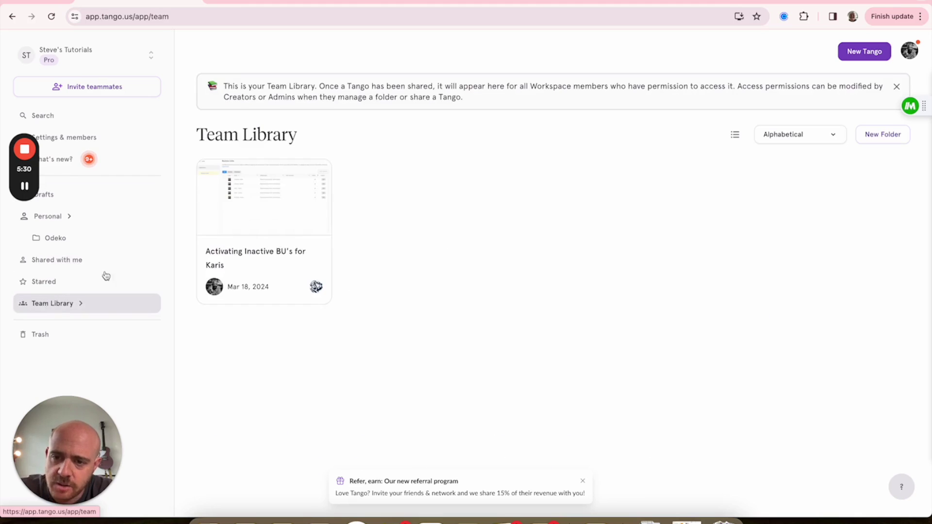
pyautogui.click(293, 224)
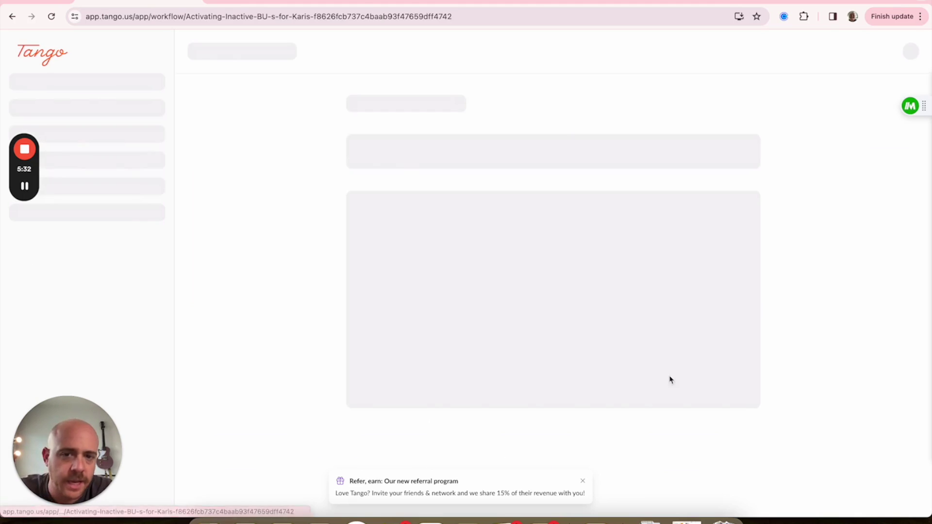
pyautogui.scroll(-7, 560, 154)
pyautogui.scroll(1, 560, 156)
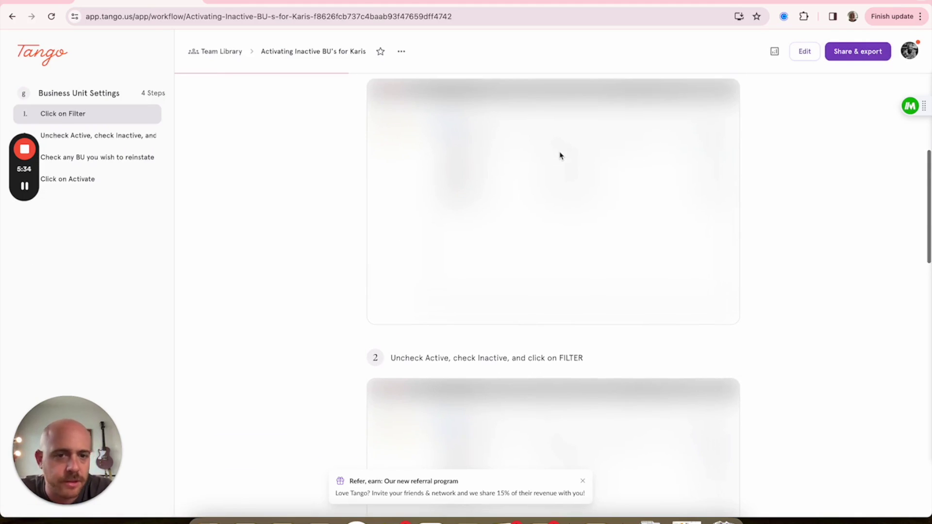
pyautogui.scroll(-15, 560, 155)
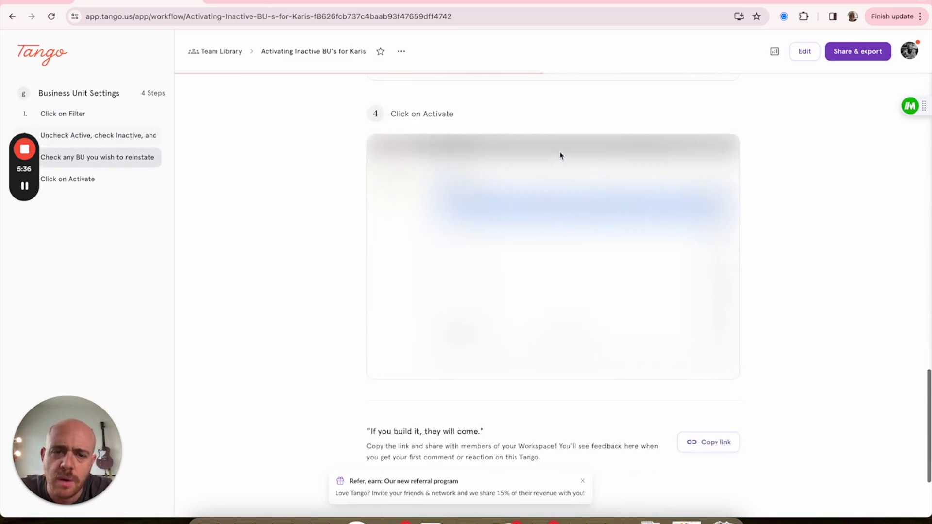
pyautogui.scroll(-3, 559, 154)
# Step: Switch to Jobber, start a Tango capture, and move the screen recorder control off the navigation list
pyautogui.click(261, 4)
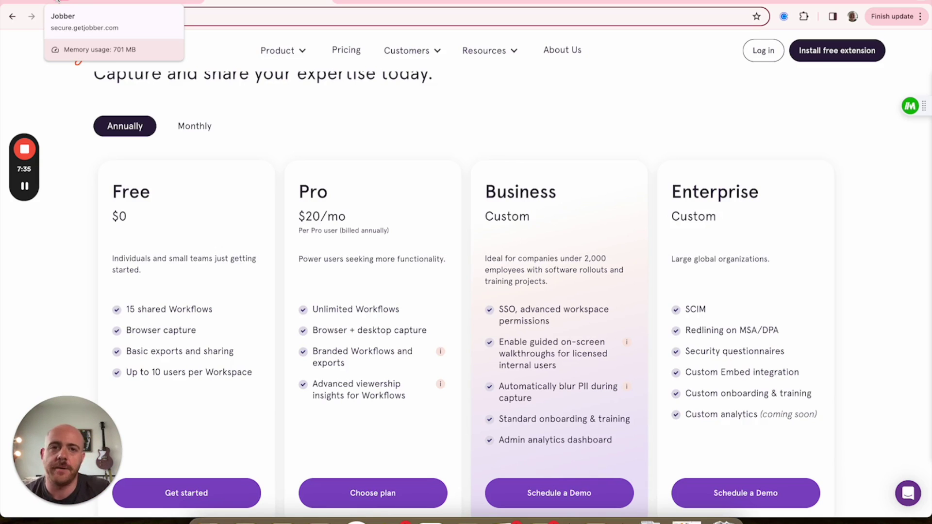
pyautogui.click(57, 1)
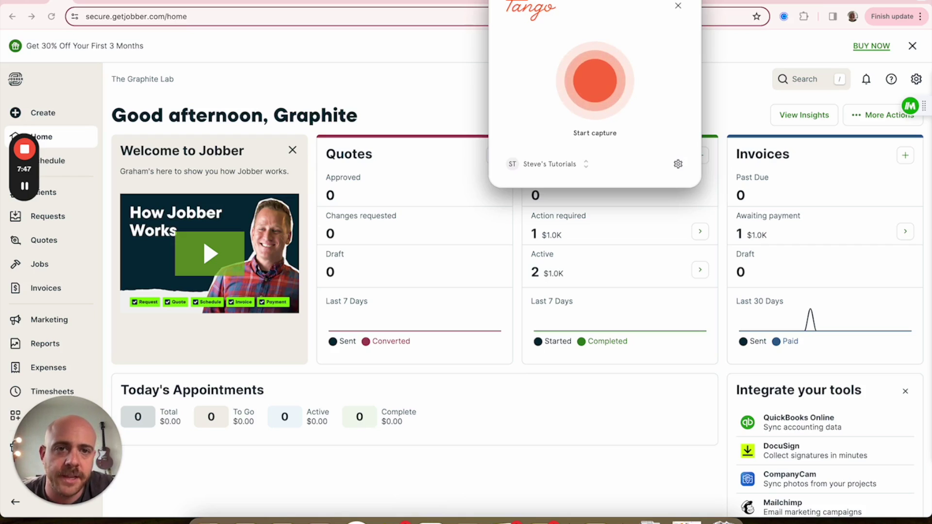
pyautogui.click(595, 80)
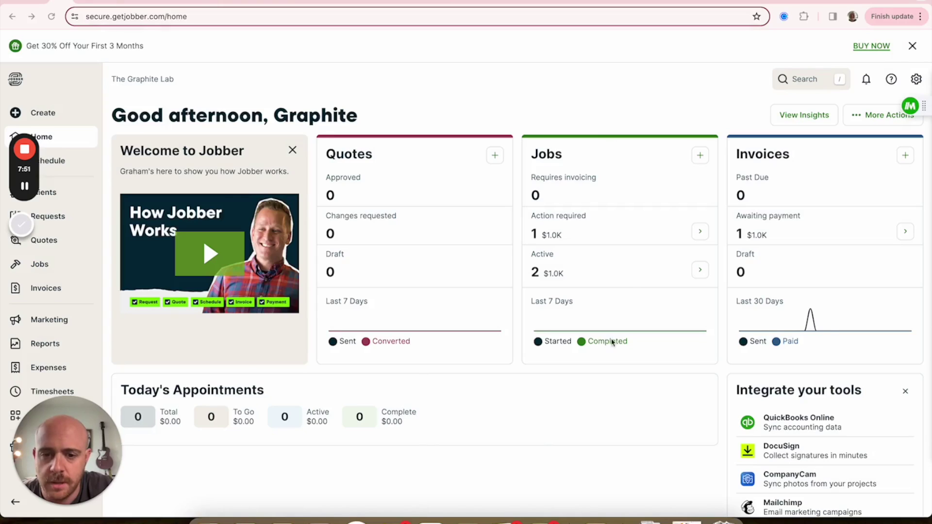
pyautogui.scroll(-1, 267, 227)
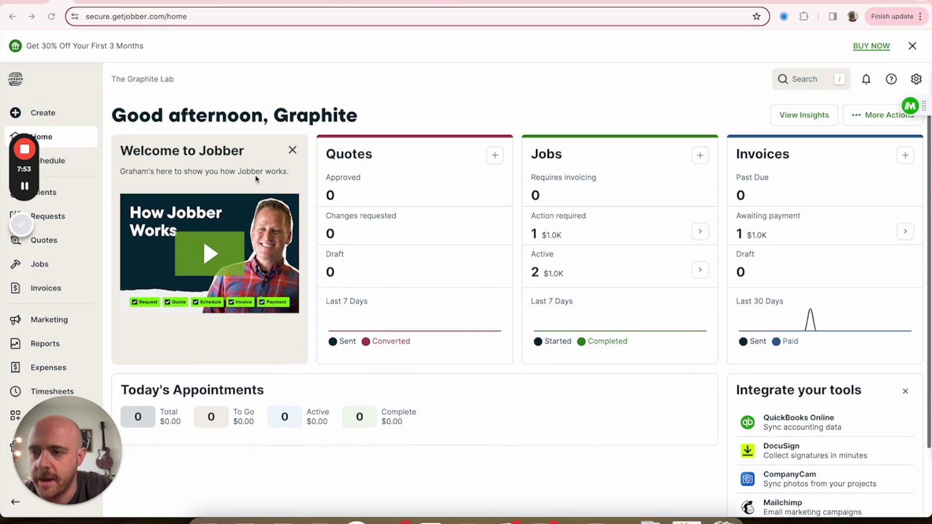
pyautogui.moveTo(26, 117); pyautogui.dragTo(725, 49)
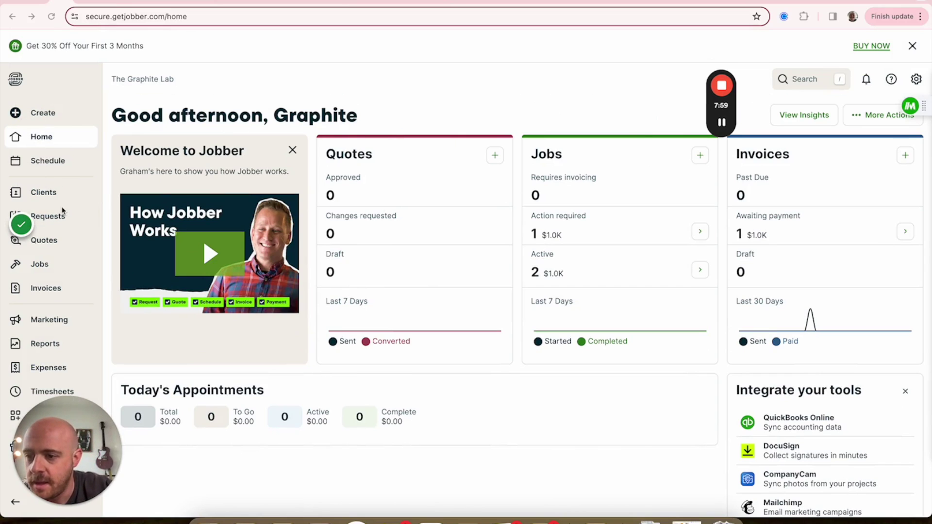
# Step: Open a new job converted from the Sample Client's Painting quote and finish the Tango capture
pyautogui.click(52, 244)
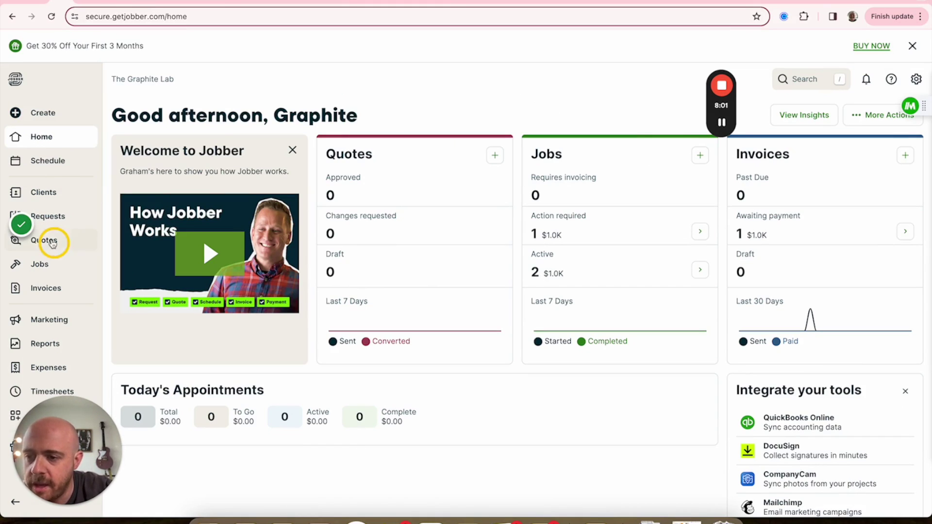
pyautogui.click(52, 241)
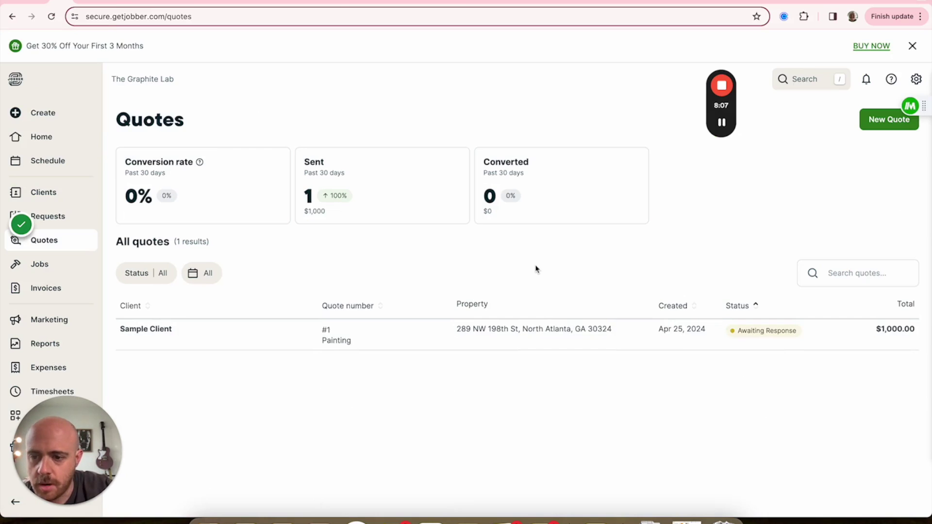
pyautogui.click(280, 342)
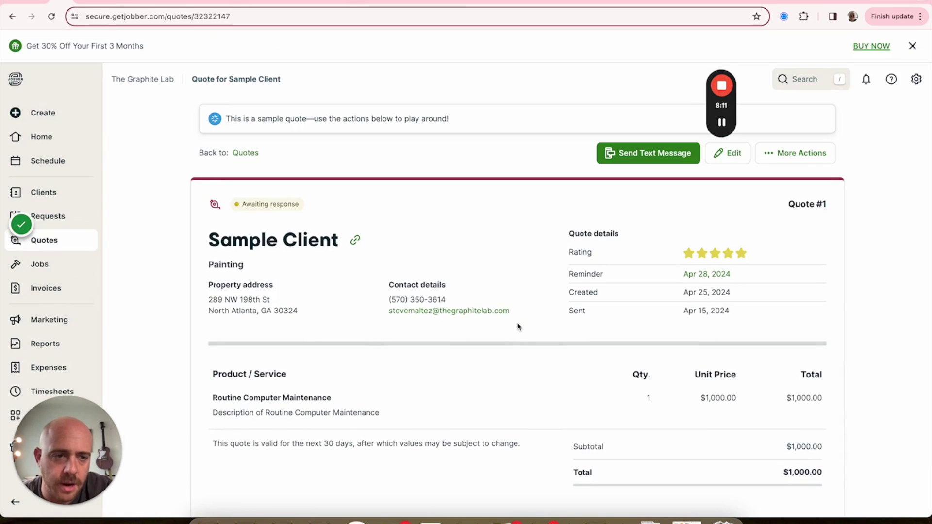
pyautogui.click(808, 161)
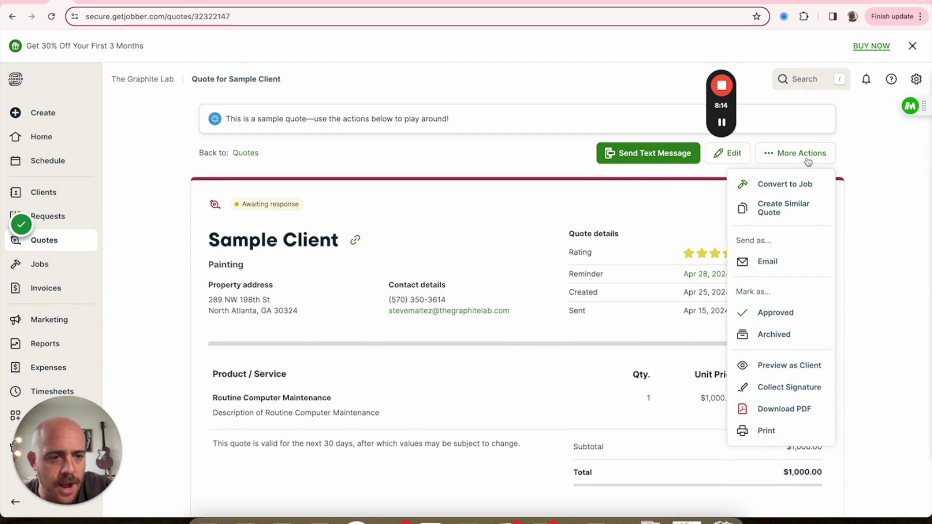
pyautogui.click(780, 184)
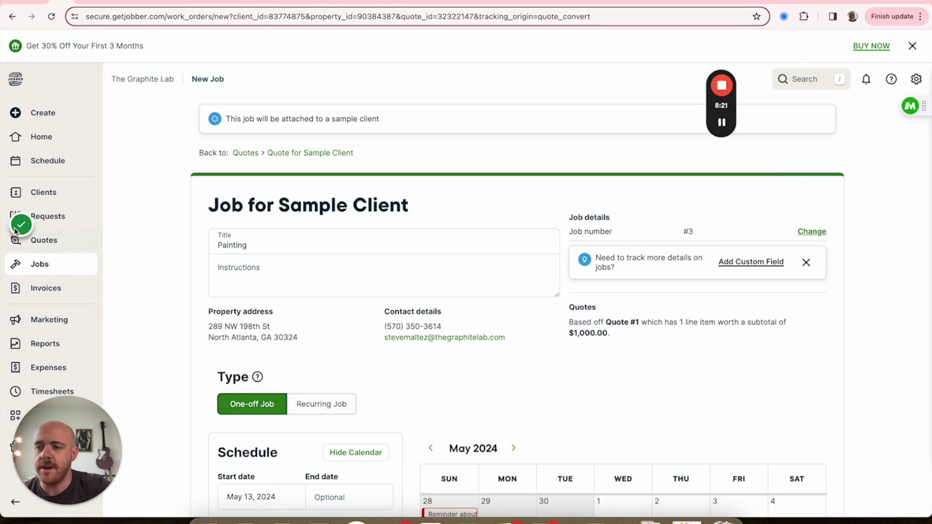
pyautogui.moveTo(20, 223)
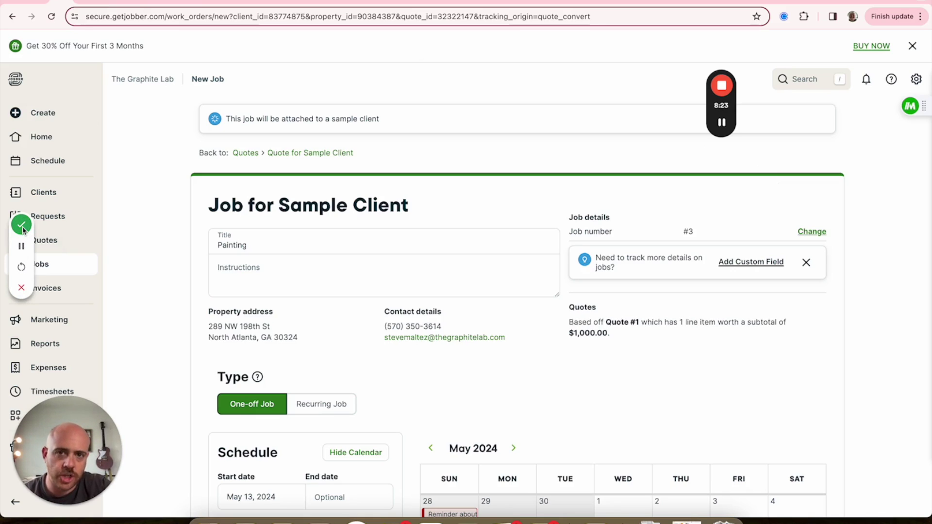
pyautogui.click(21, 225)
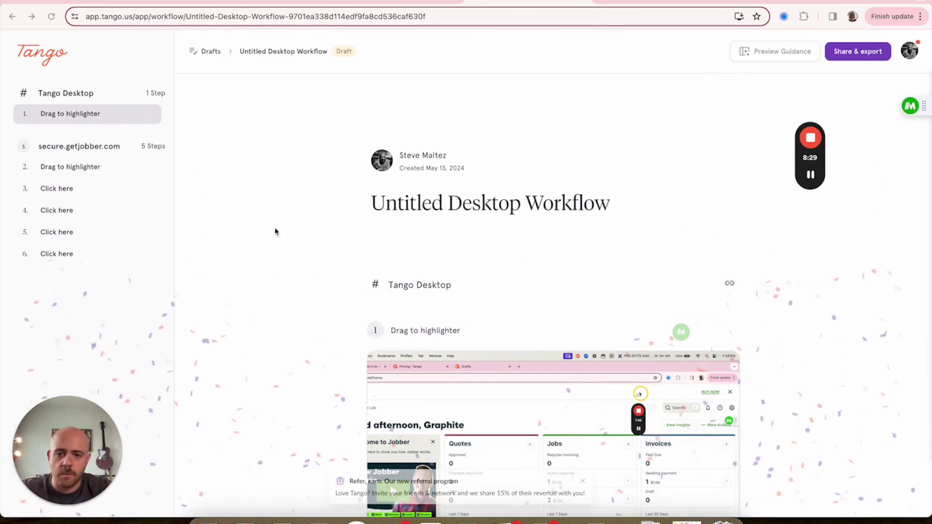
# Step: Rename the captured workflow as "Creating Jobs off Quotes in Jobber"
pyautogui.click(446, 203)
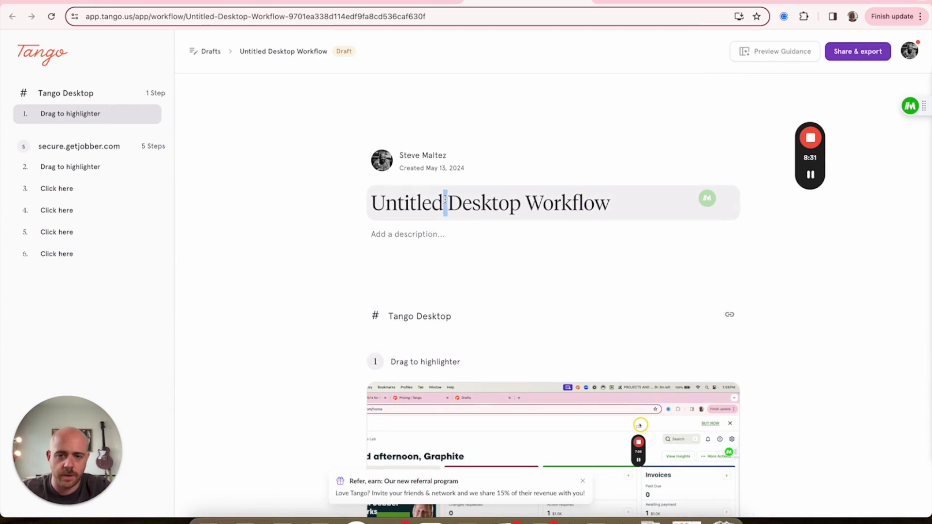
pyautogui.tripleClick(445, 200)
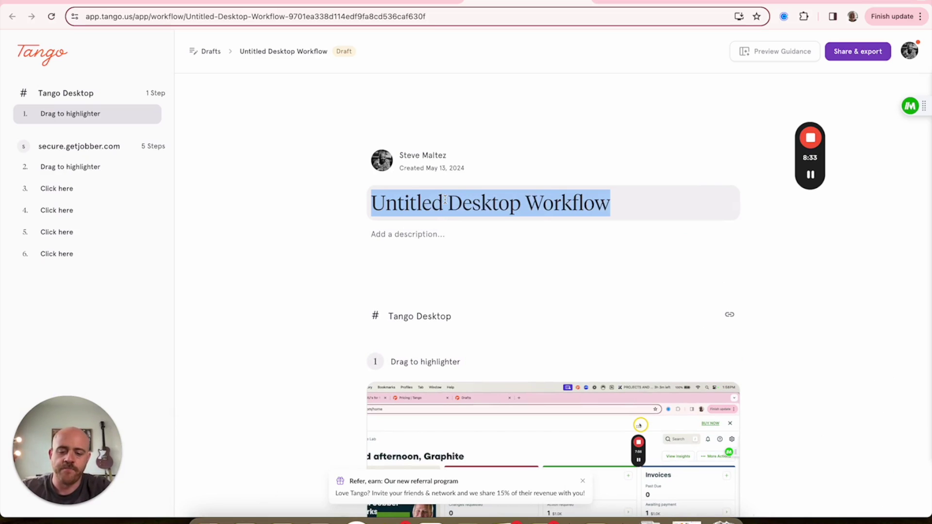
pyautogui.write('Creating ')
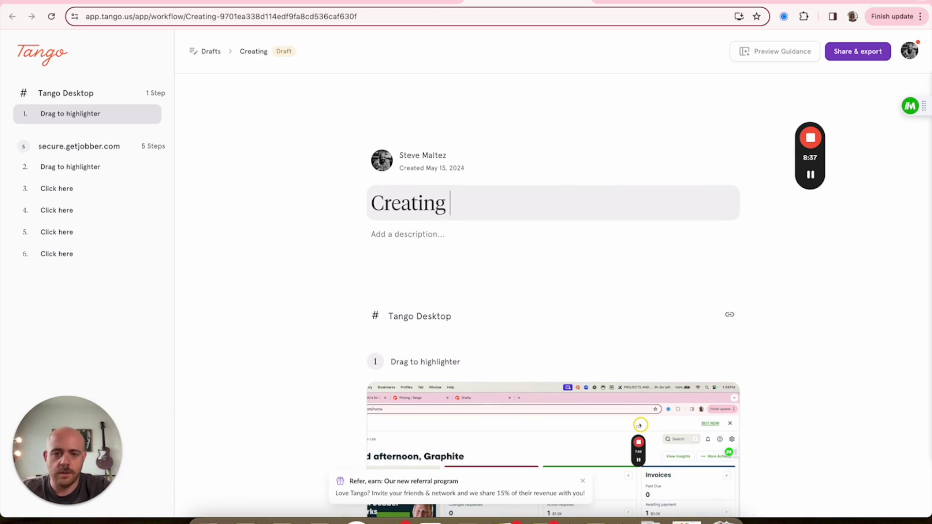
pyautogui.write('Jobs off E')
pyautogui.press('BackSpace')
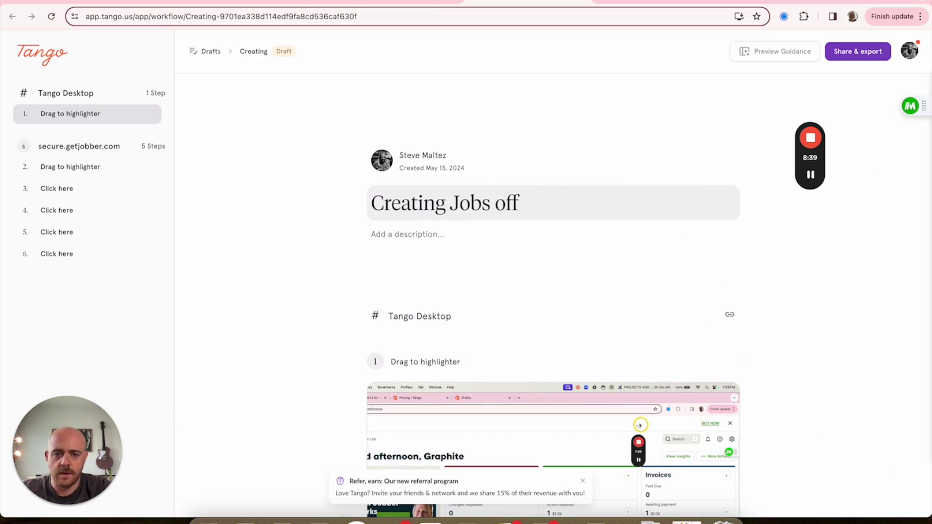
pyautogui.write('Quotes in Jobber')
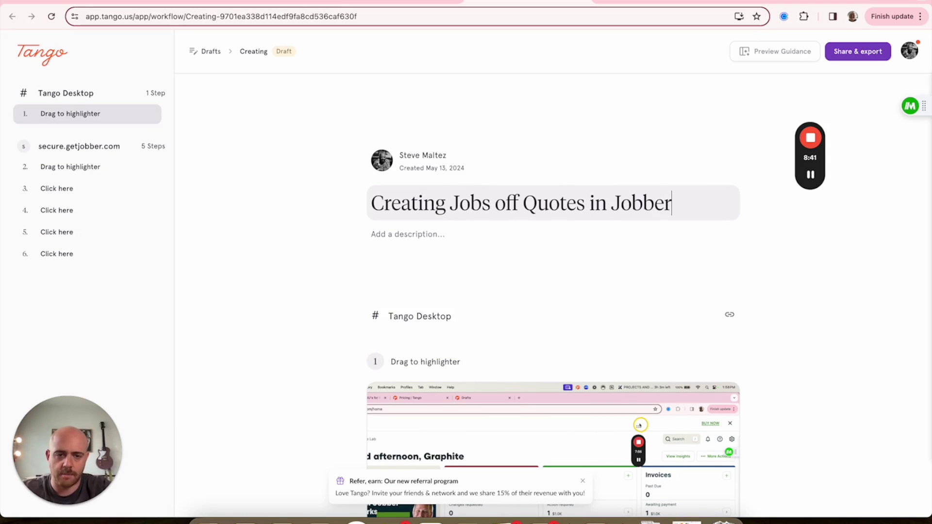
pyautogui.click(793, 309)
# Step: Delete the workflow's first "Drag to highlighter" step under the Tango Desktop heading
pyautogui.scroll(-2, 795, 309)
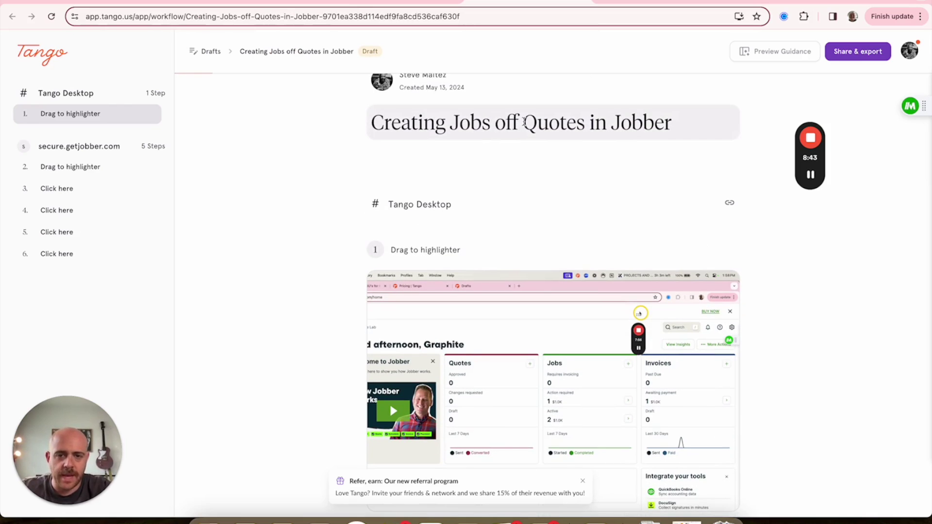
pyautogui.scroll(-3, 438, 157)
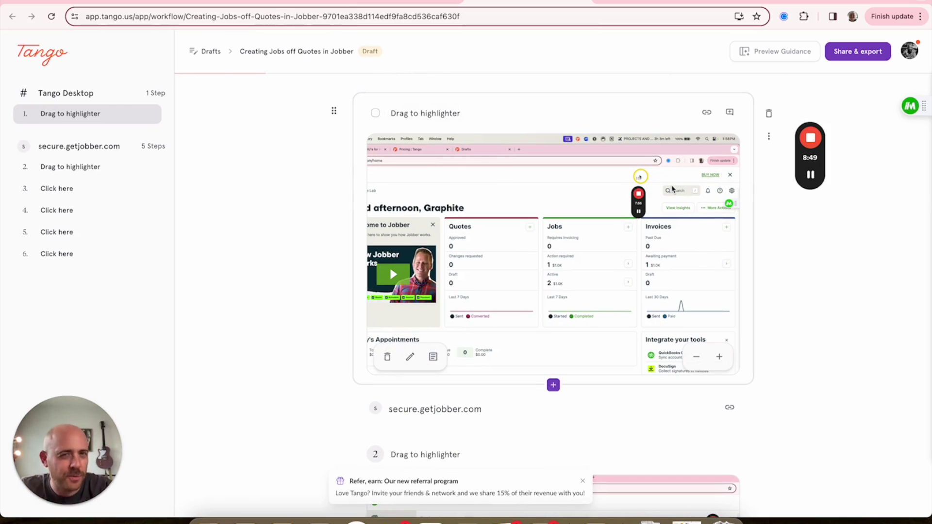
pyautogui.moveTo(815, 117)
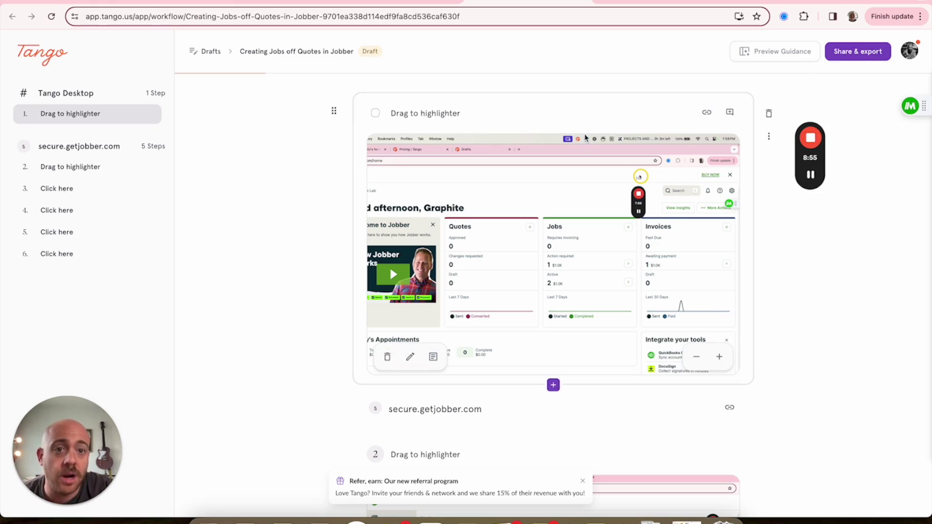
pyautogui.scroll(-1, 586, 111)
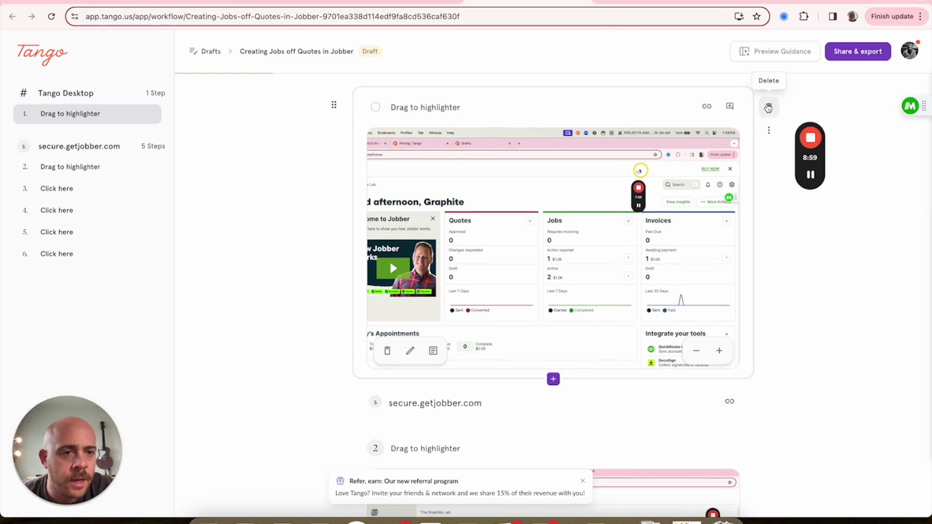
pyautogui.click(769, 109)
pyautogui.click(776, 101)
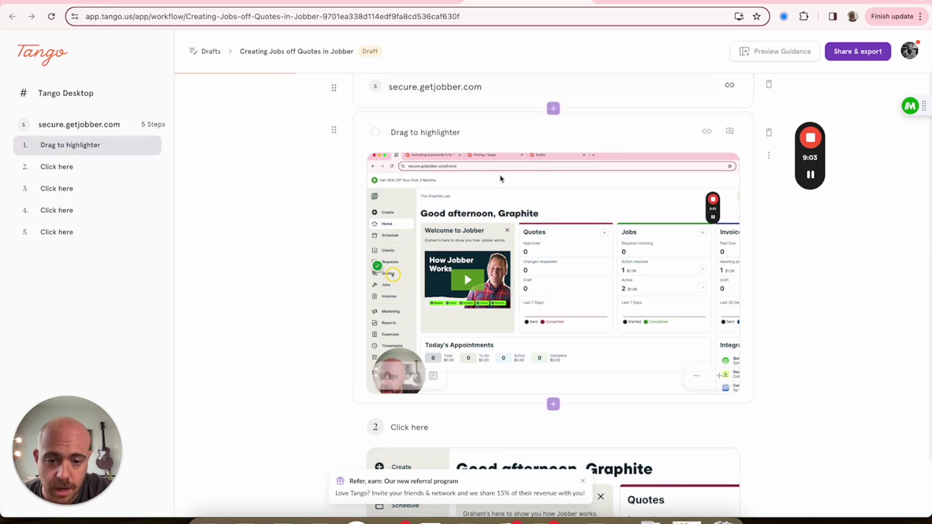
# Step: Check the link attached to the secure.getjobber.com heading and close it without changes
pyautogui.scroll(-3, 485, 170)
pyautogui.scroll(2, 521, 188)
pyautogui.scroll(2, 522, 189)
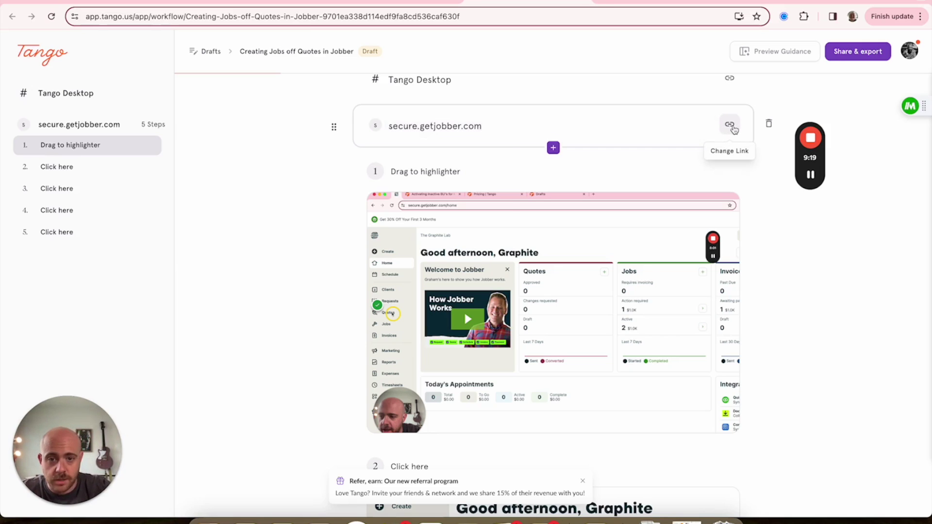
pyautogui.click(730, 125)
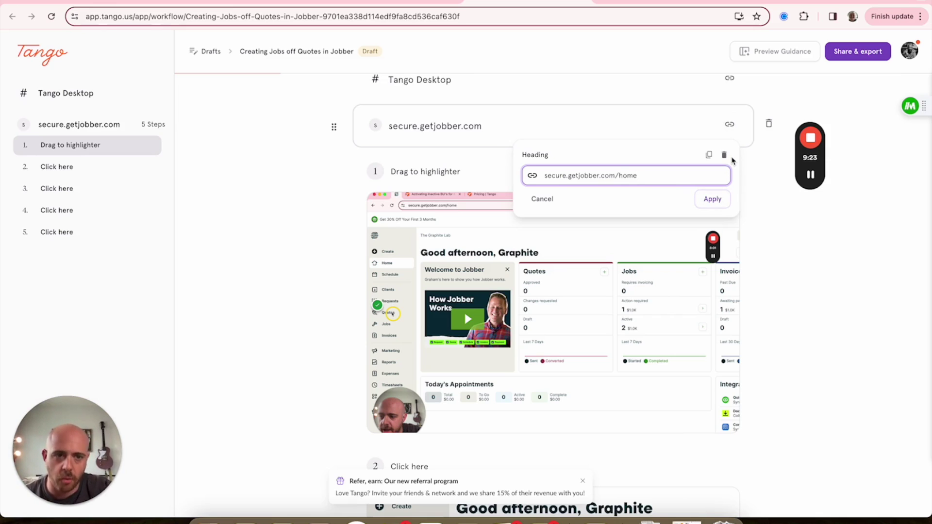
pyautogui.click(833, 281)
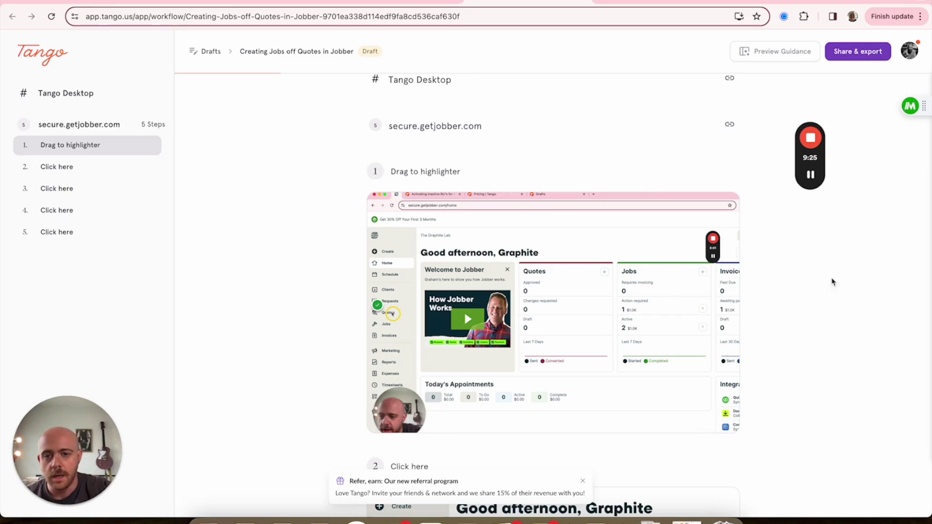
# Step: Retitle the workflow's second step under secure.getjobber.com as "Click on Quotes"
pyautogui.scroll(-1, 512, 112)
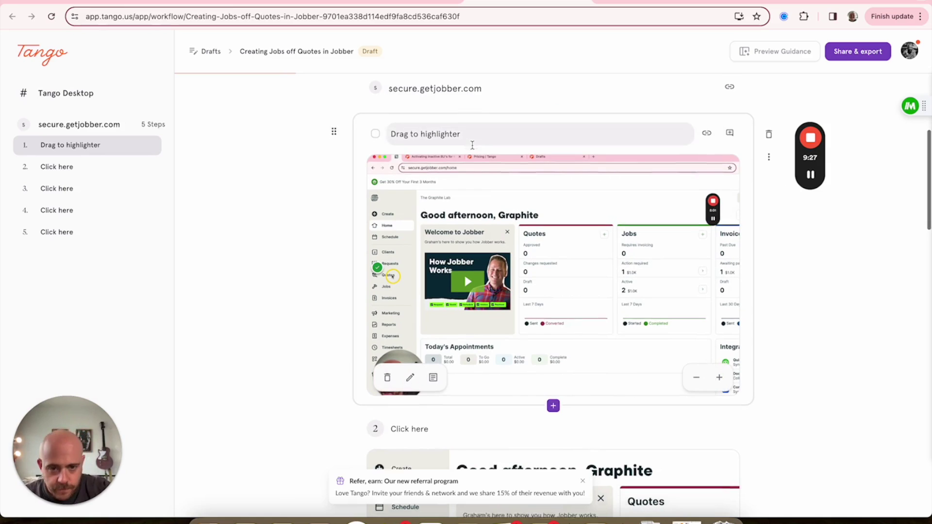
pyautogui.scroll(-1, 472, 145)
pyautogui.scroll(-5, 525, 365)
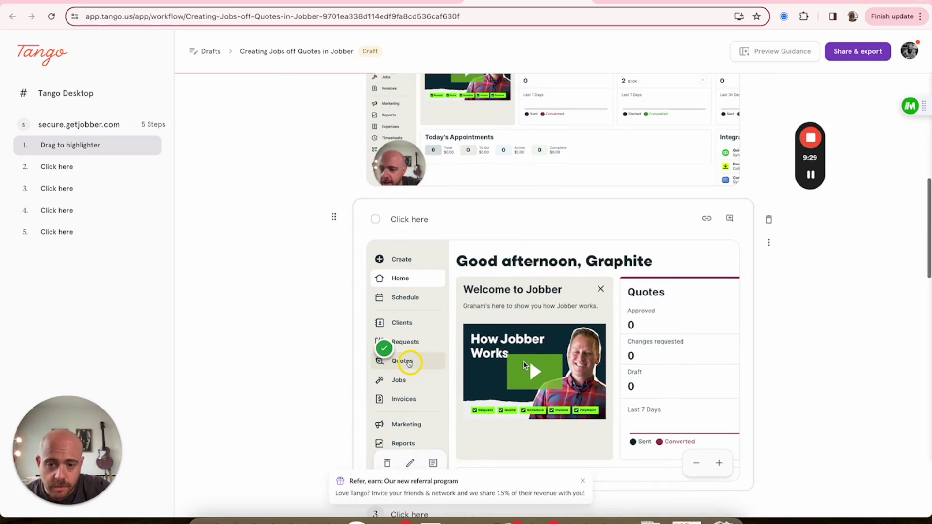
pyautogui.scroll(-1, 418, 364)
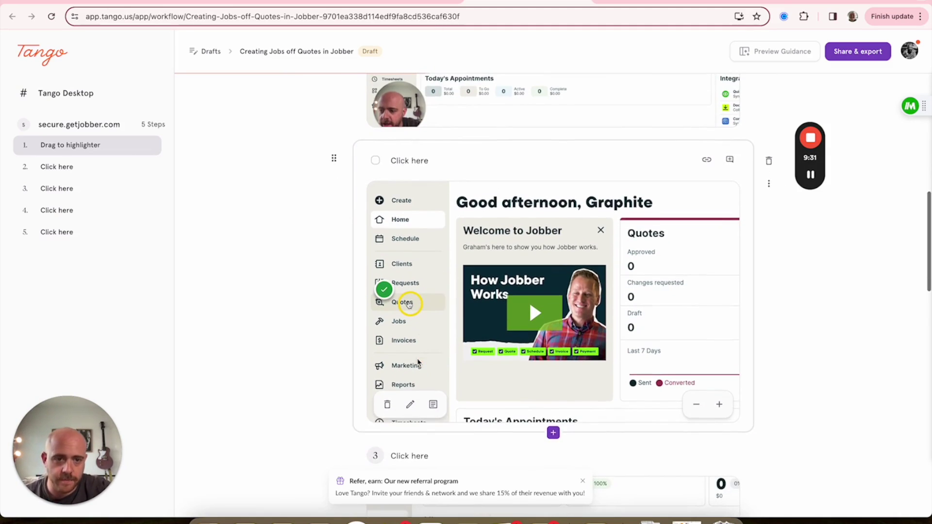
pyautogui.click(416, 161)
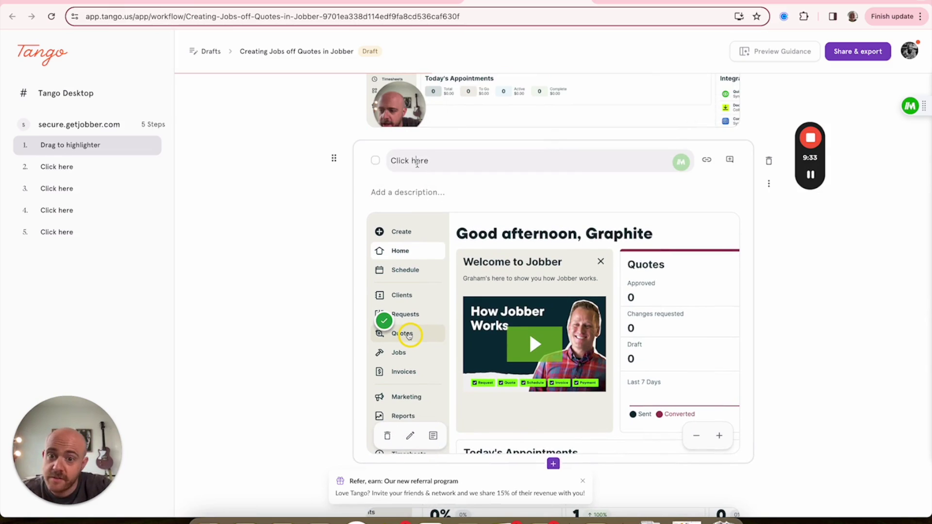
pyautogui.tripleClick(416, 160)
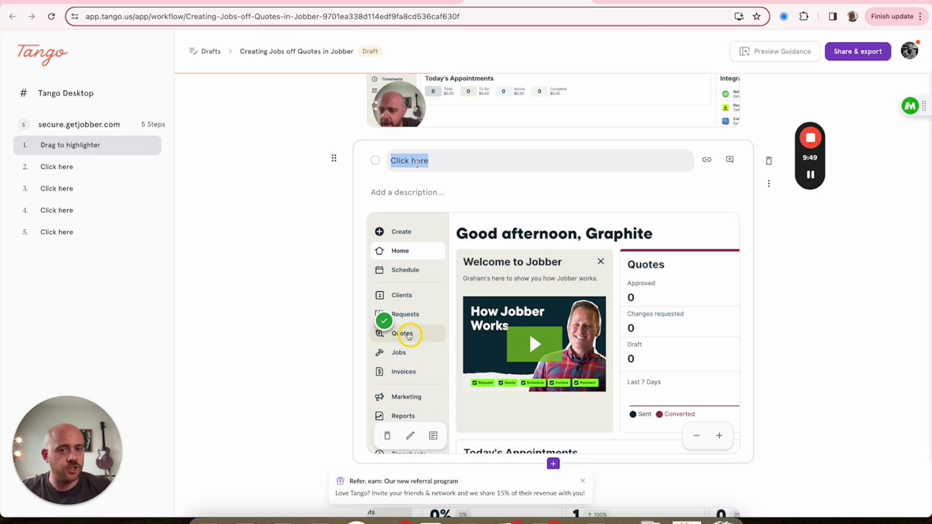
pyautogui.write('Click o')
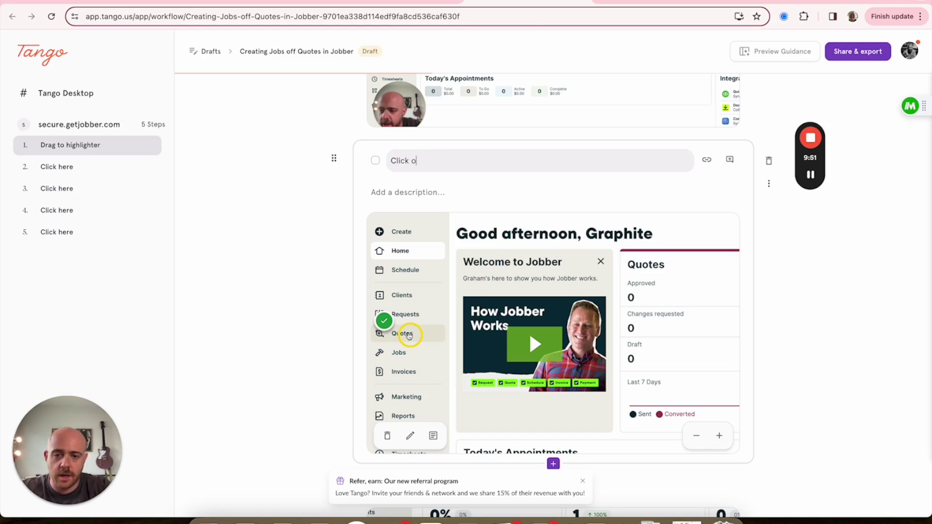
pyautogui.write('n Quotes')
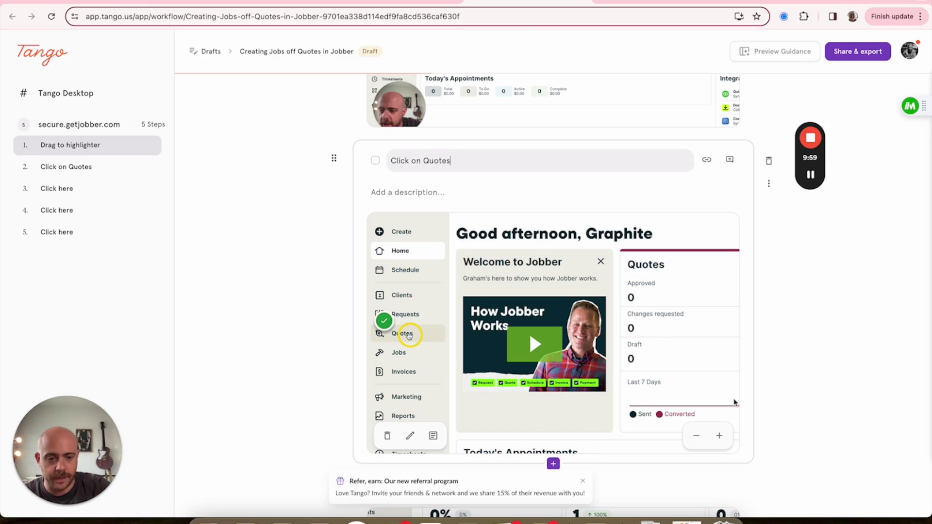
# Step: Reframe the "Click on Quotes" screenshot at a close zoom around the Jobber navigation list and the circled Quotes entry
pyautogui.click(696, 435)
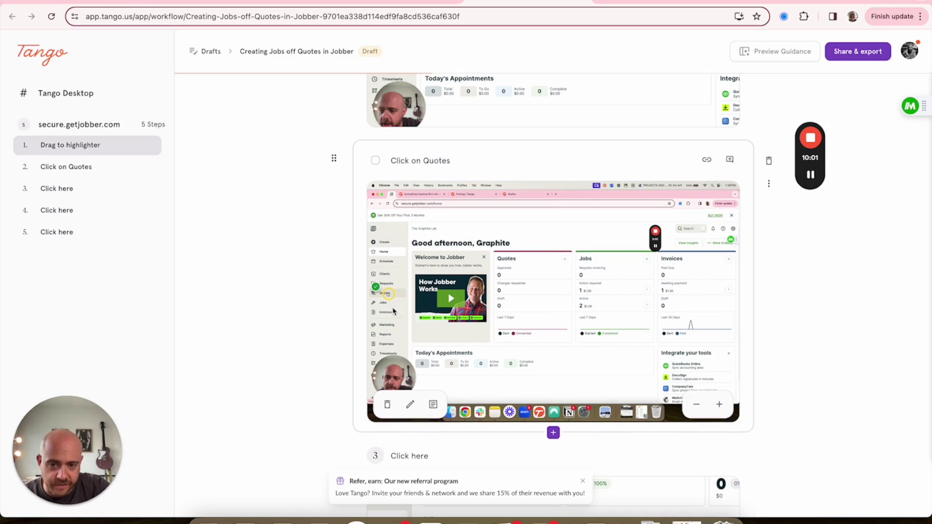
pyautogui.click(719, 405)
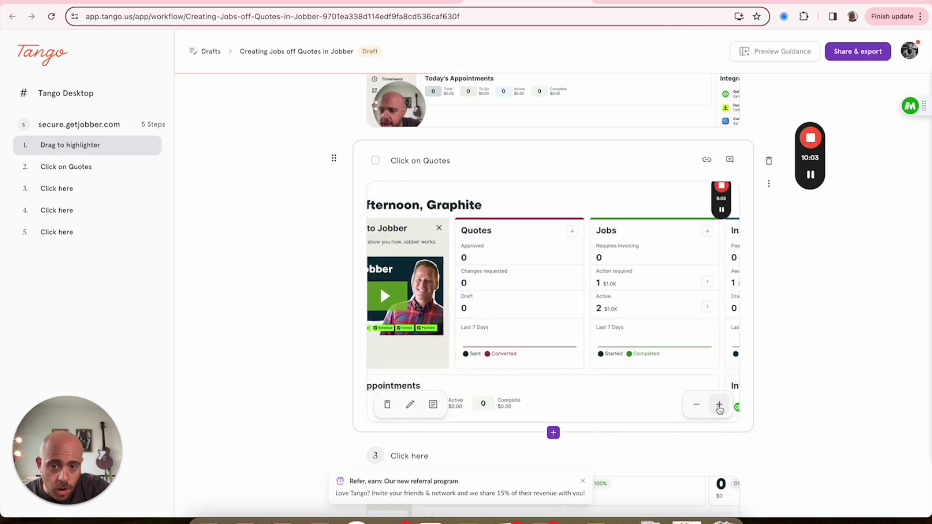
pyautogui.click(719, 404)
pyautogui.moveTo(456, 277); pyautogui.dragTo(669, 179)
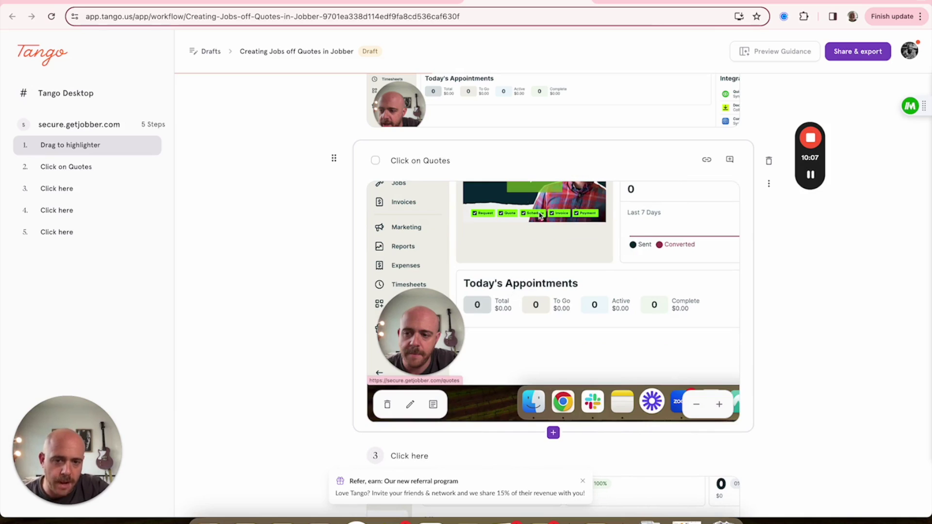
pyautogui.moveTo(451, 209); pyautogui.dragTo(510, 445)
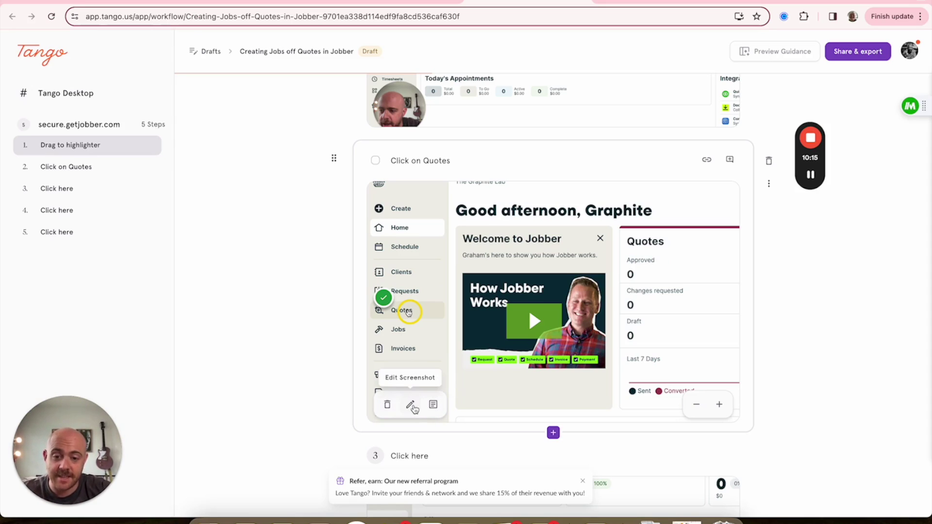
# Step: Open the "Click on Quotes" screenshot for editing and blur the account name following "Good afternoon"
pyautogui.click(411, 406)
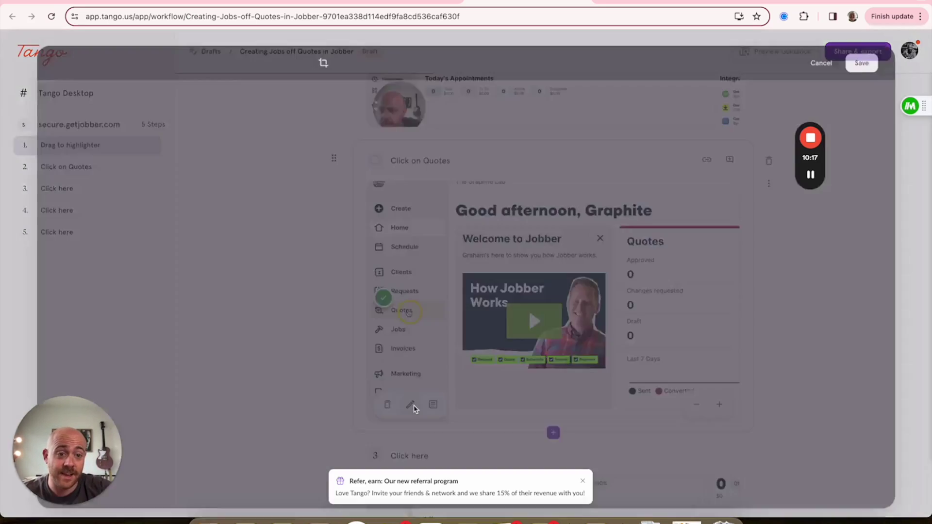
pyautogui.click(490, 60)
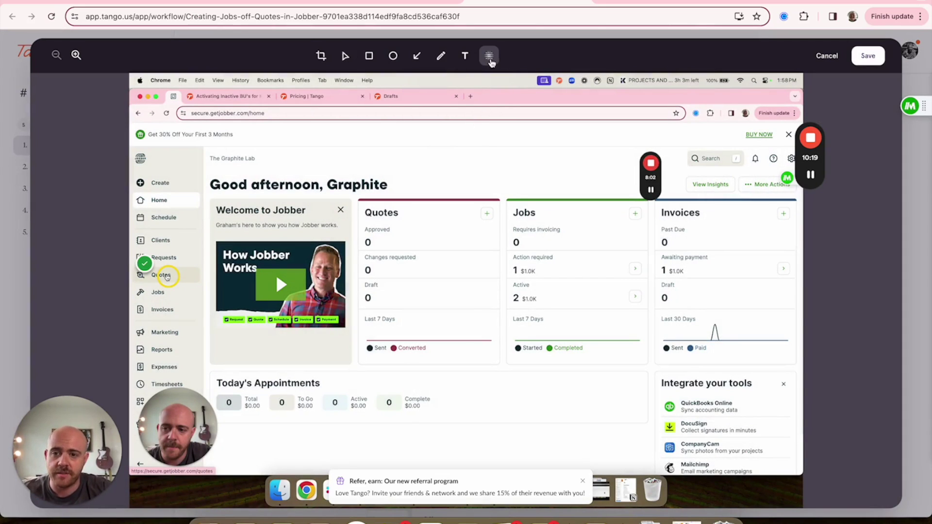
pyautogui.moveTo(323, 172); pyautogui.dragTo(395, 195)
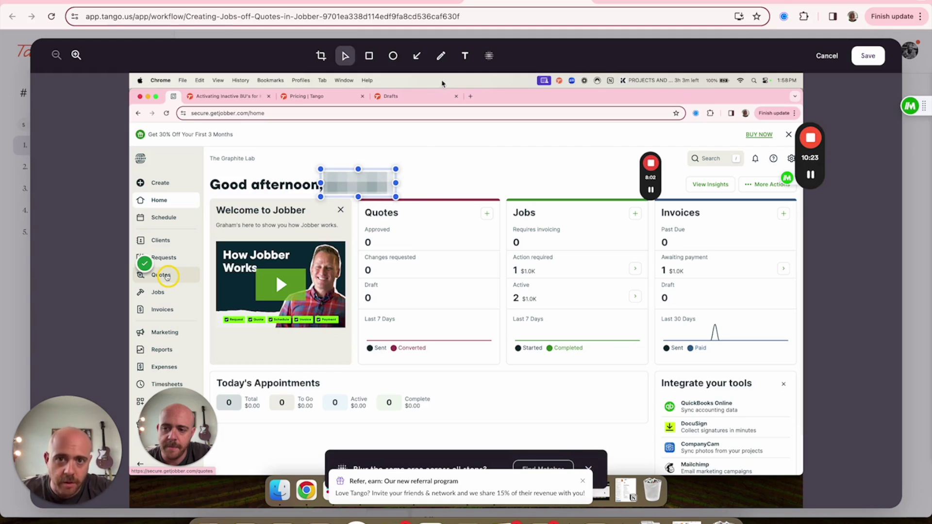
# Step: Draw a red arrow from the "Welcome to Jobber" card to the Quotes entry and save the edited screenshot
pyautogui.click(417, 56)
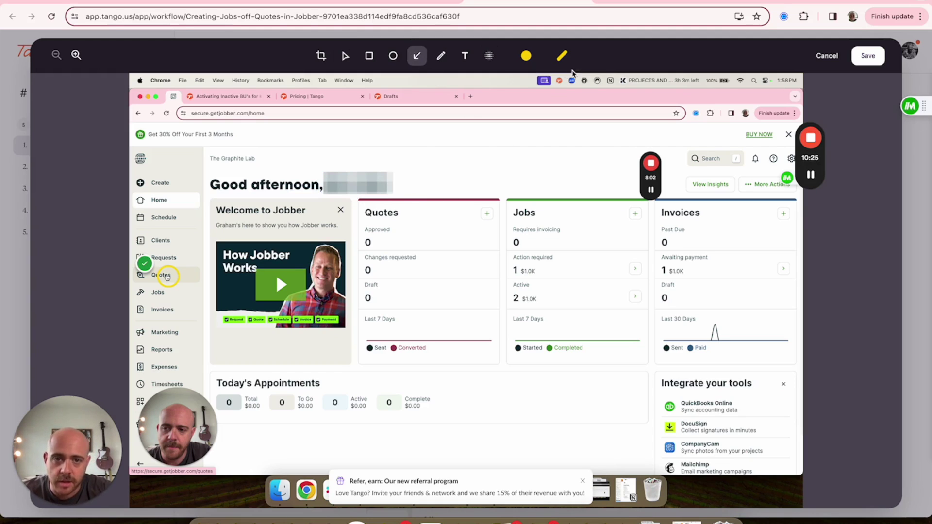
pyautogui.moveTo(284, 209)
pyautogui.mouseDown()
pyautogui.moveTo(179, 276)
pyautogui.moveTo(182, 268)
pyautogui.mouseUp()
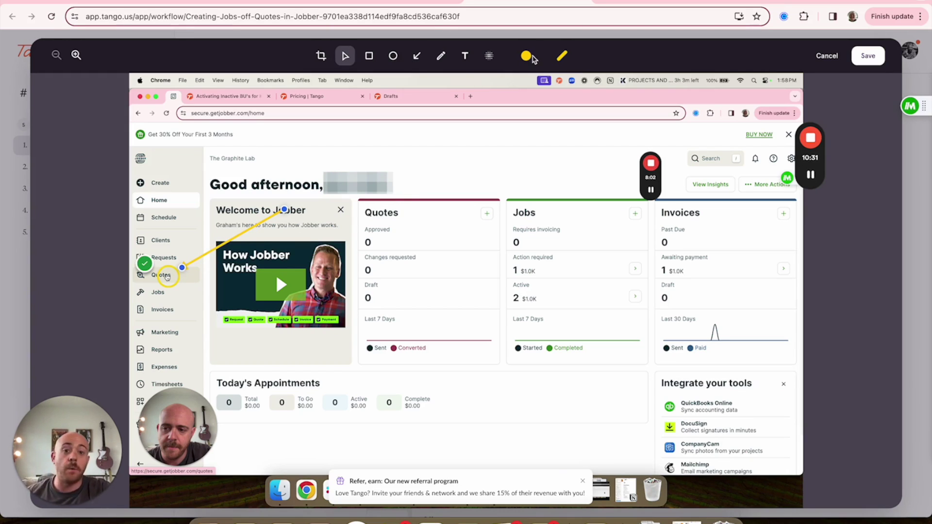
pyautogui.click(528, 57)
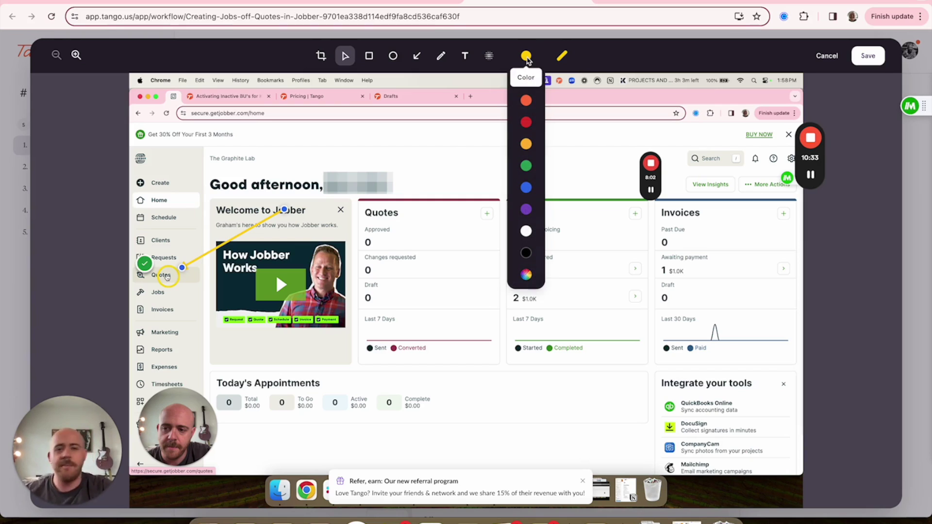
pyautogui.click(527, 123)
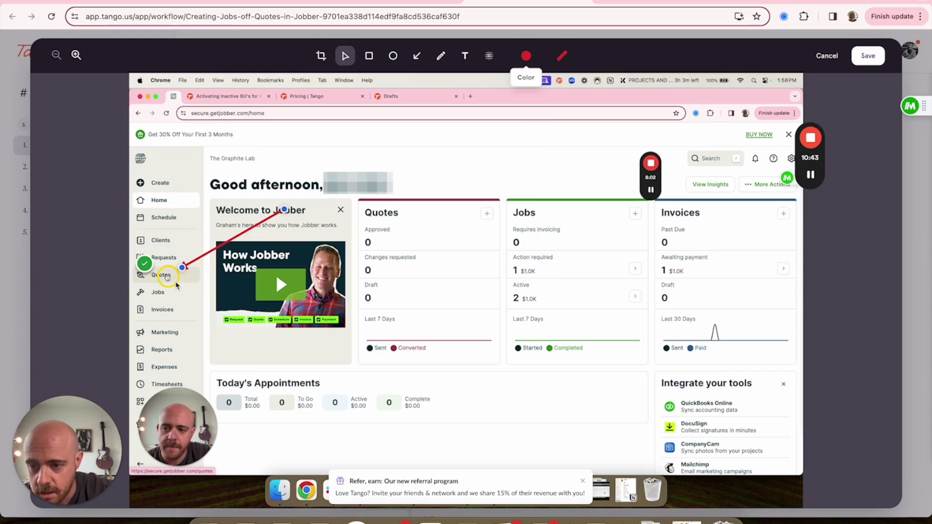
pyautogui.click(176, 282)
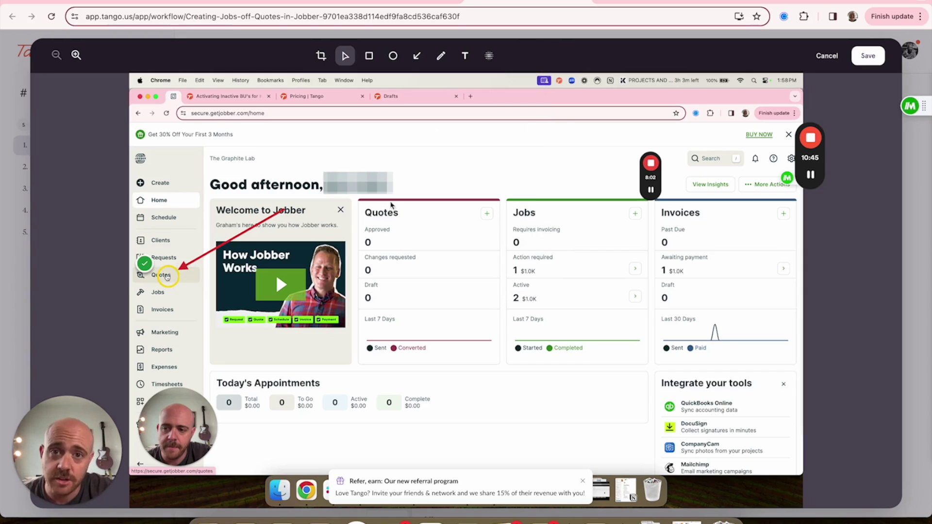
pyautogui.click(870, 57)
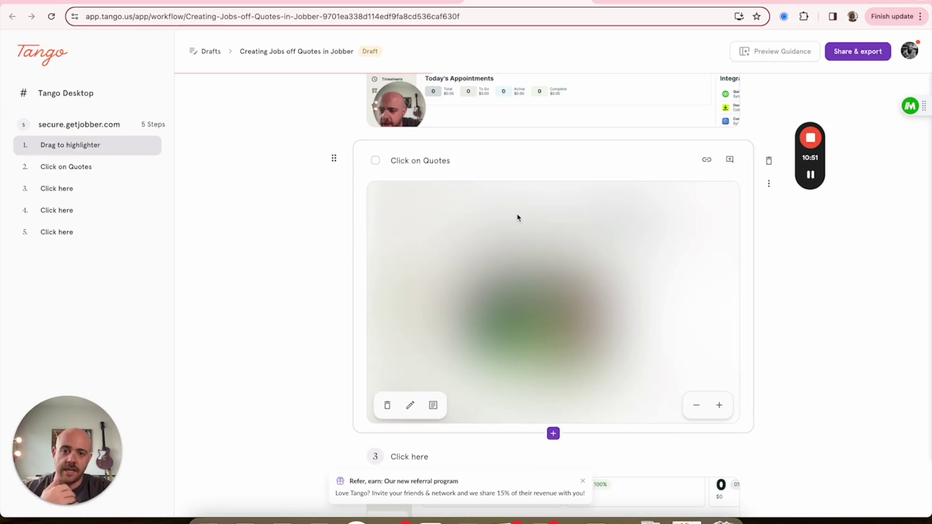
# Step: Retitle the third step, which shows the All quotes list, as "Click the quote that appears"
pyautogui.scroll(-5, 769, 274)
pyautogui.scroll(-2, 769, 275)
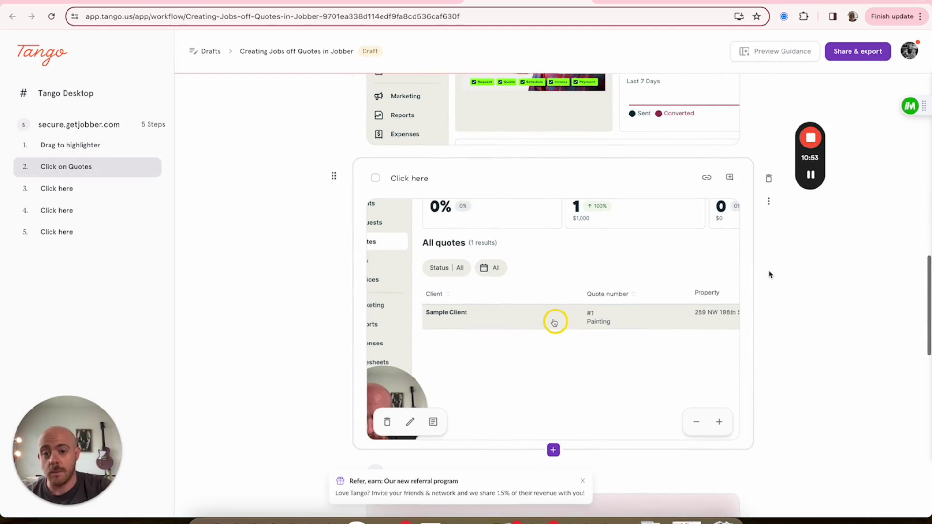
pyautogui.click(453, 177)
pyautogui.doubleClick(453, 177)
pyautogui.tripleClick(453, 177)
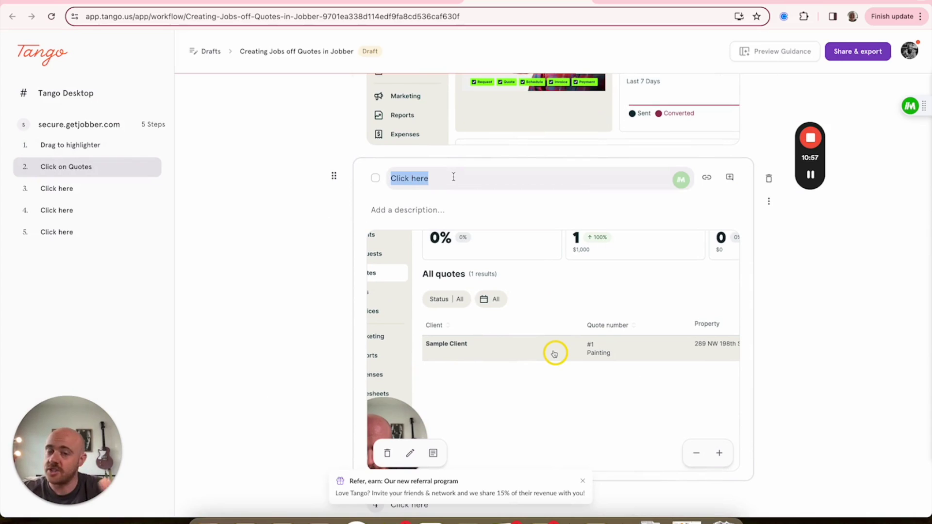
pyautogui.click(454, 200)
pyautogui.doubleClick(465, 181)
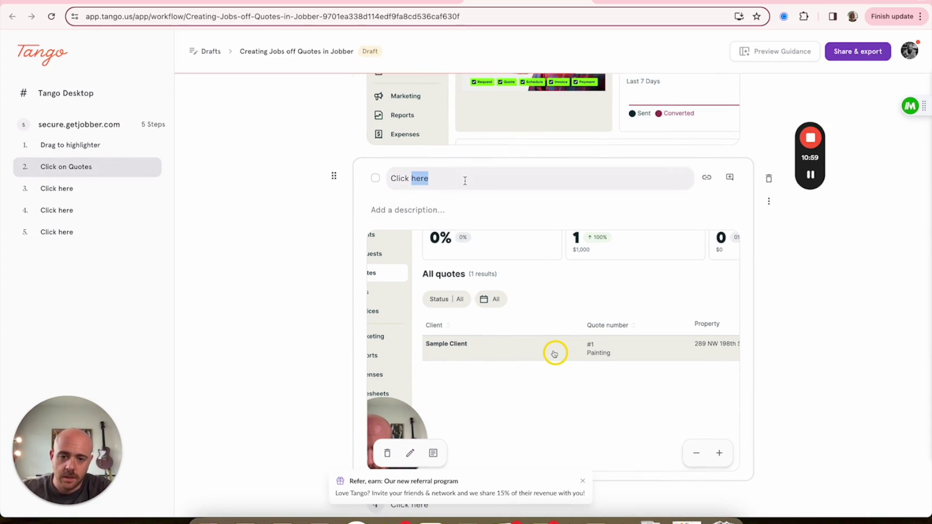
pyautogui.write('the quote that')
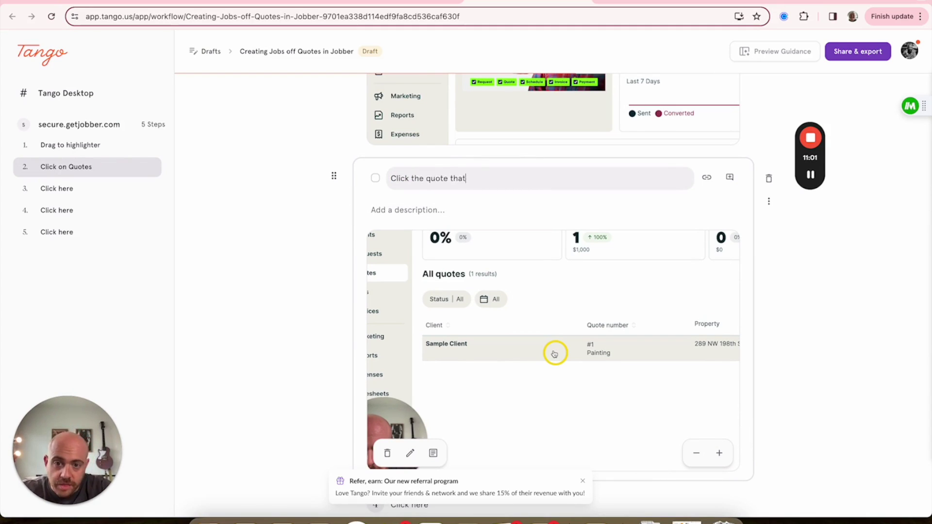
pyautogui.write(' appears')
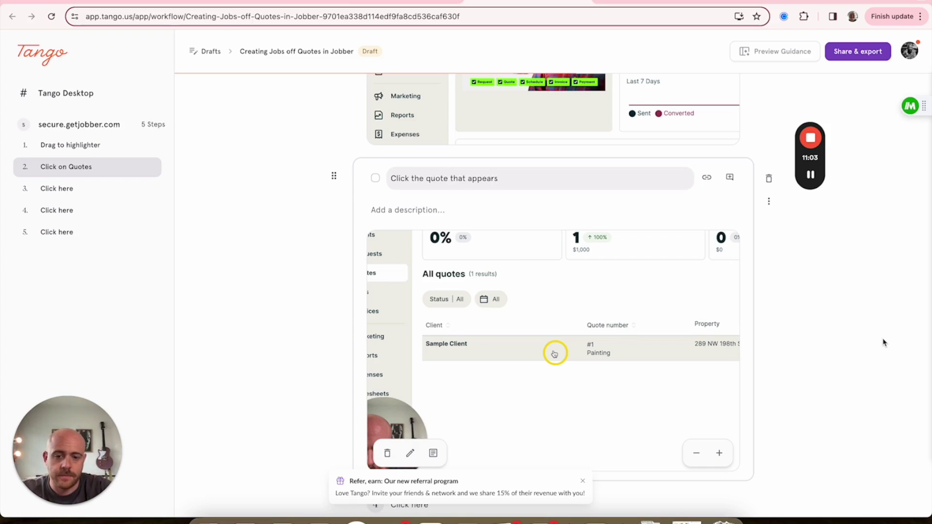
# Step: Retitle the fourth step, which shows the More Actions button, as "Click more actions"
pyautogui.scroll(-8, 884, 343)
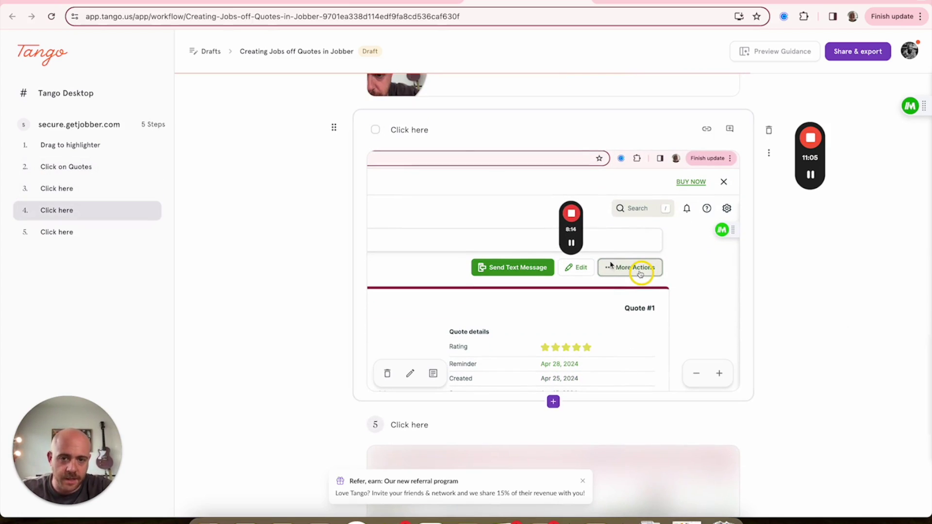
pyautogui.doubleClick(419, 130)
pyautogui.write('more a')
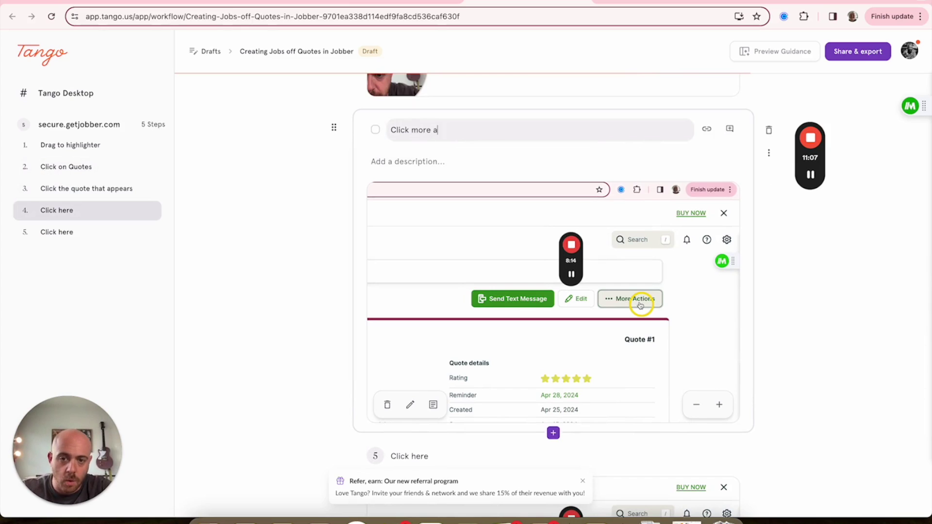
pyautogui.write('ctions')
# Step: Retitle the fifth step, which shows the Convert to Job option, as "Click Convert"
pyautogui.scroll(-6, 874, 293)
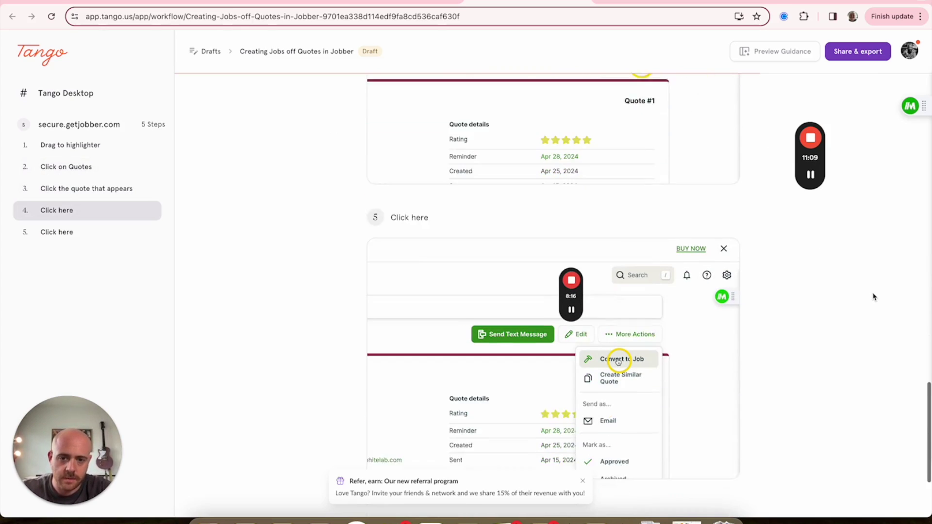
pyautogui.doubleClick(503, 184)
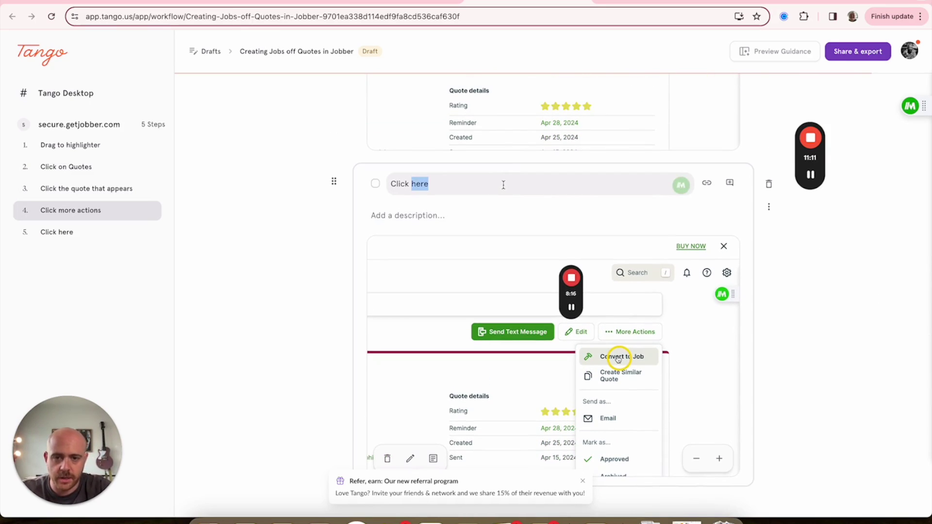
pyautogui.write('Convert')
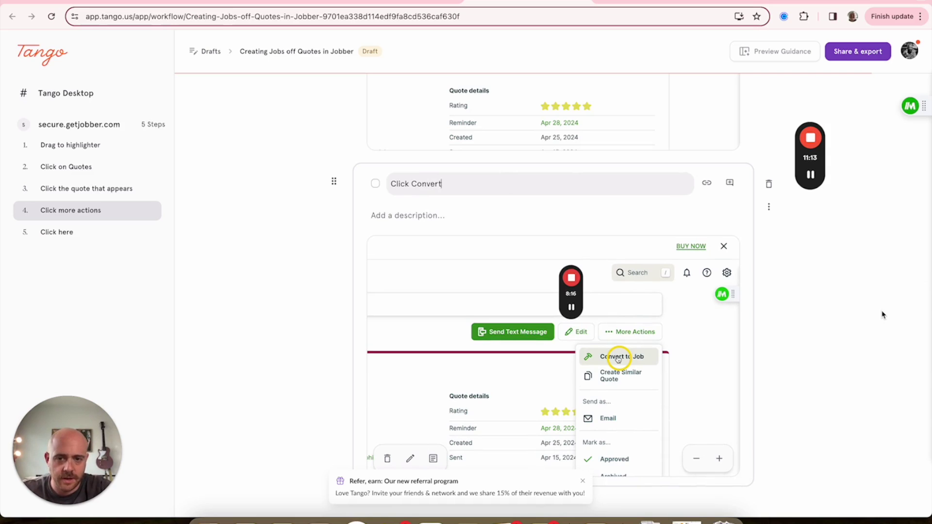
pyautogui.click(884, 311)
pyautogui.scroll(2, 884, 306)
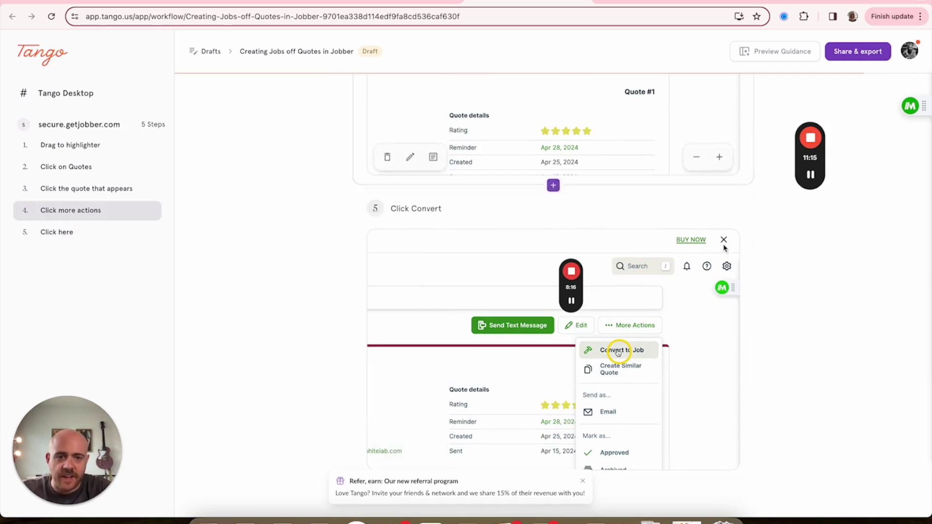
pyautogui.scroll(6, 737, 248)
pyautogui.scroll(2, 737, 248)
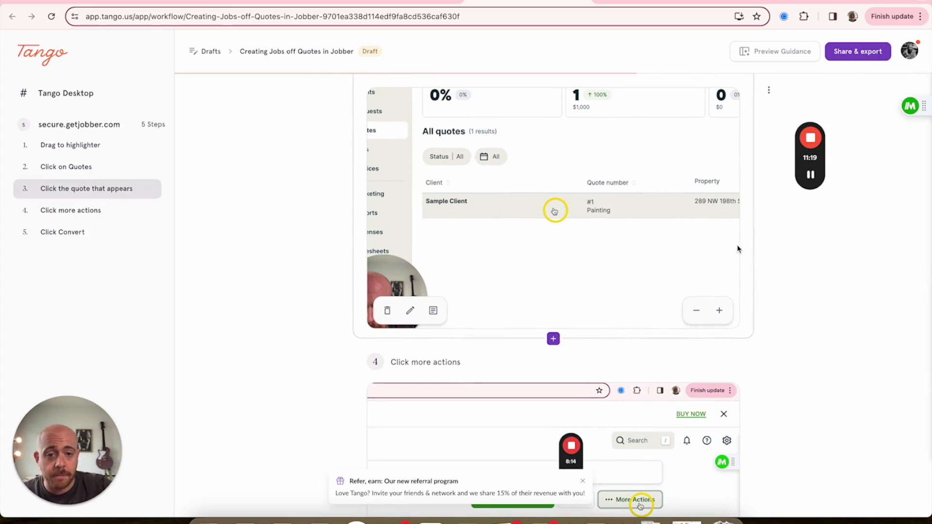
# Step: Delete the "Drag to highlighter" step from the start of the guide
pyautogui.scroll(15, 737, 249)
pyautogui.scroll(-3, 737, 249)
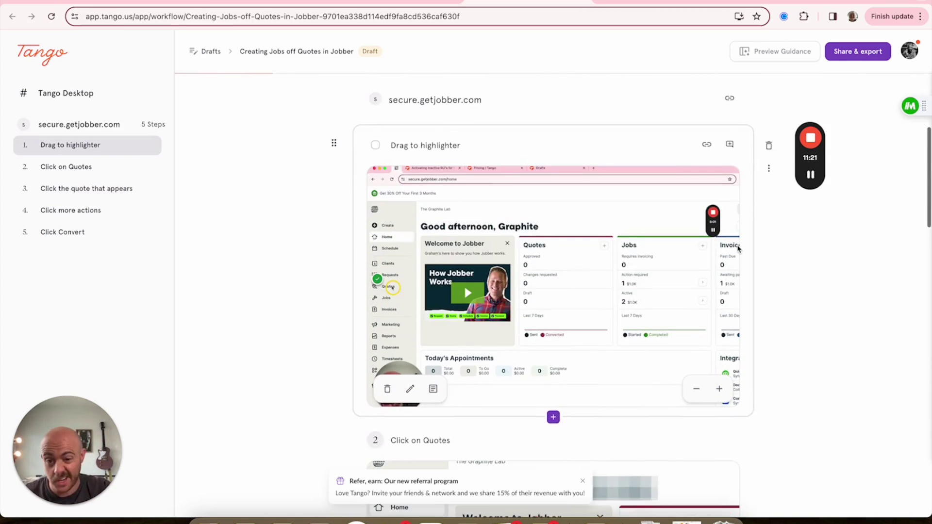
pyautogui.scroll(-5, 704, 243)
pyautogui.scroll(5, 704, 242)
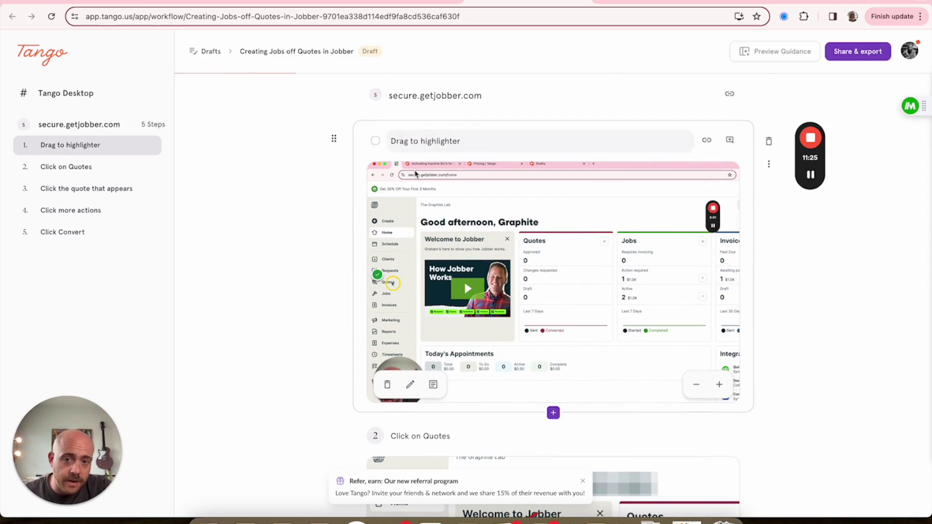
pyautogui.click(769, 142)
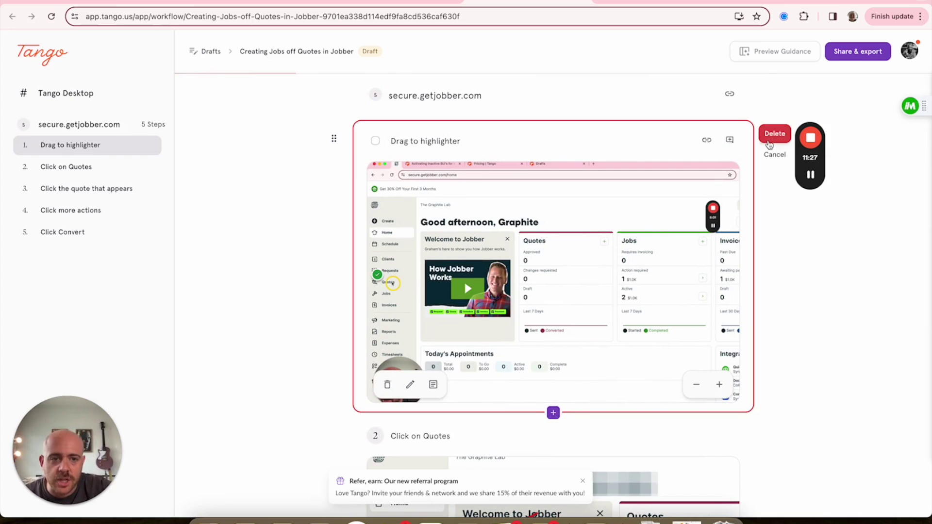
pyautogui.click(774, 134)
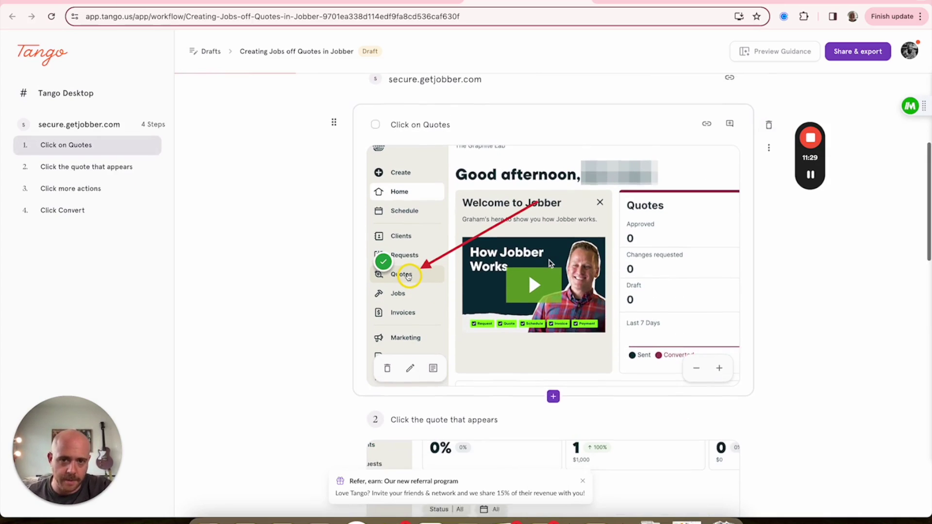
# Step: Capture an additional step with Tango Desktop after "Click on Quotes", recording a switch to the Jobber New Job page and finishing the capture
pyautogui.scroll(-1, 550, 263)
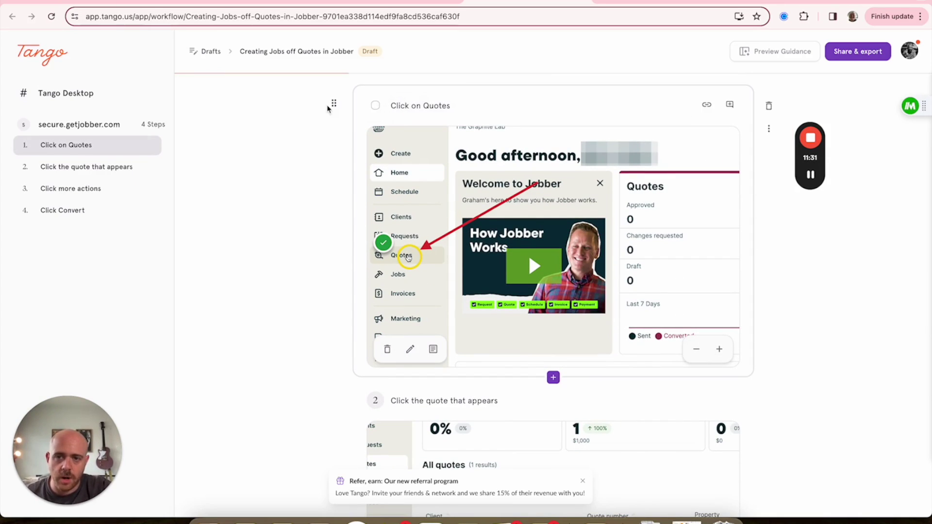
pyautogui.scroll(-3, 457, 396)
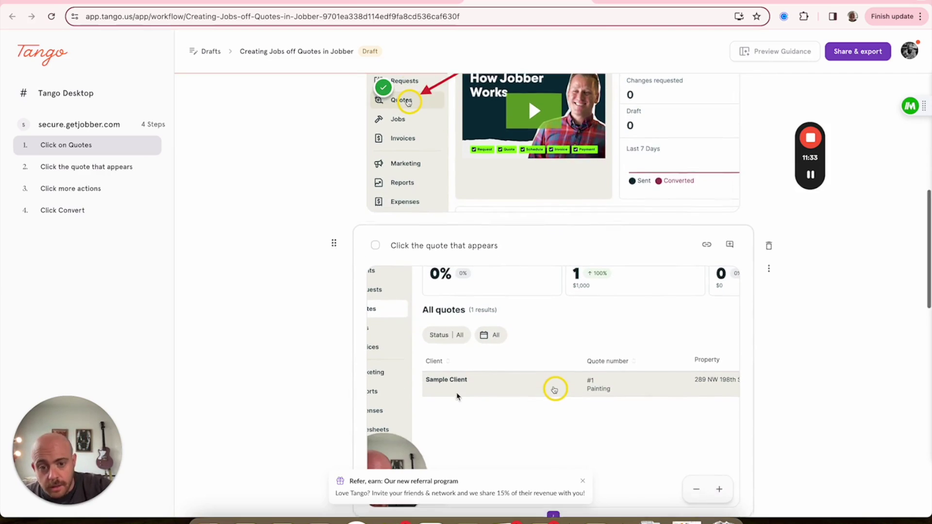
pyautogui.scroll(-1, 457, 397)
pyautogui.scroll(3, 478, 238)
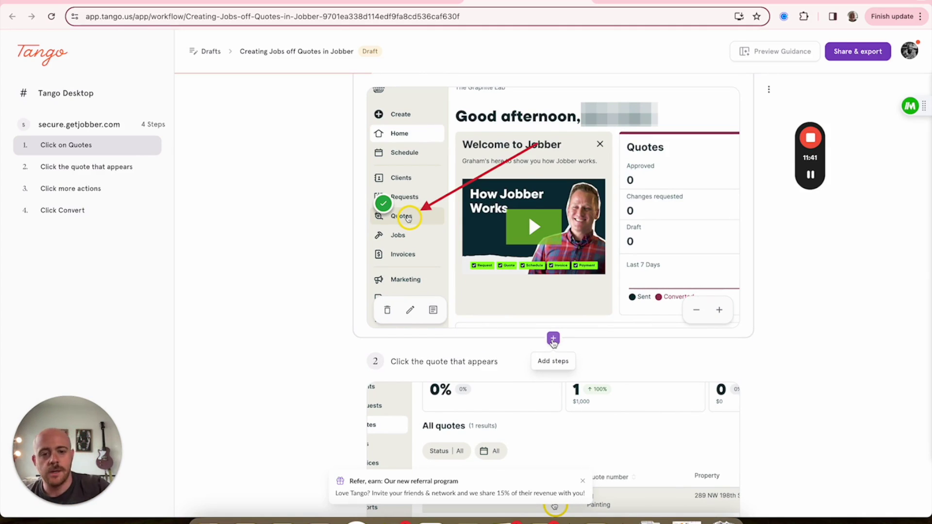
pyautogui.click(553, 340)
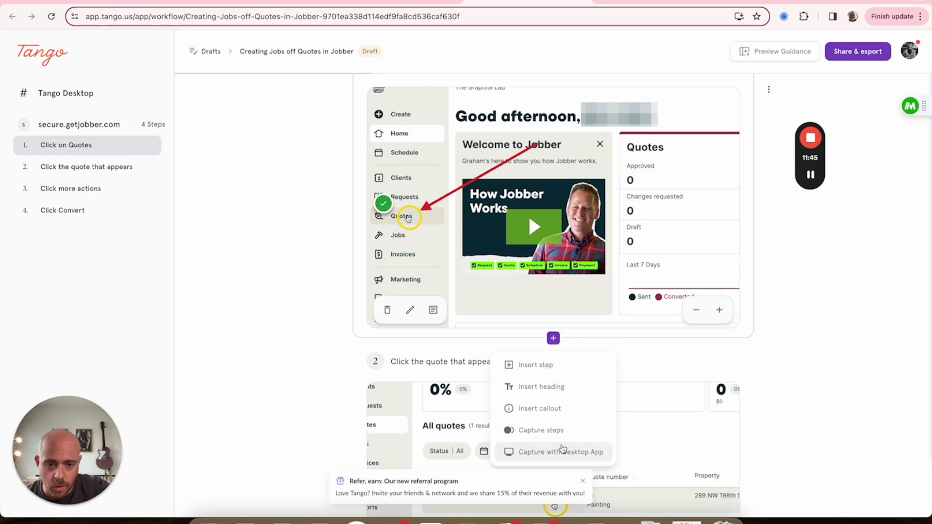
pyautogui.click(581, 458)
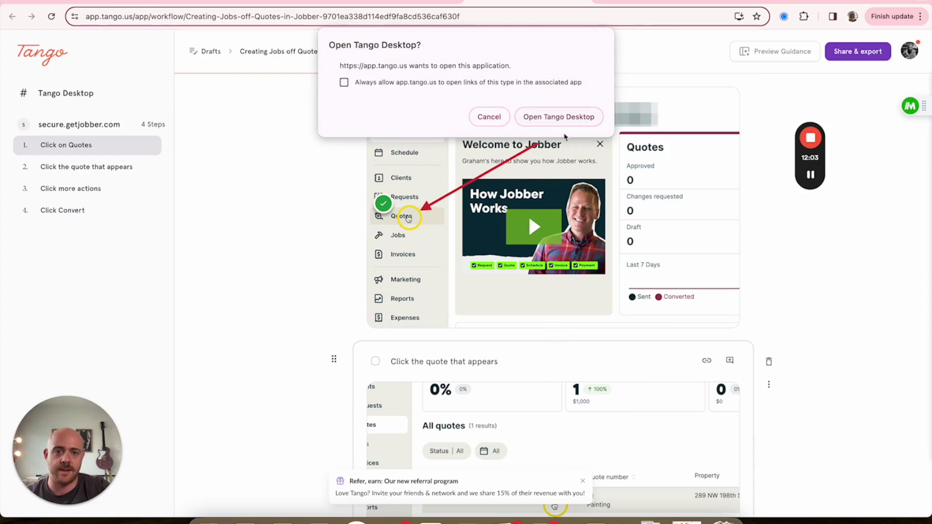
pyautogui.click(538, 117)
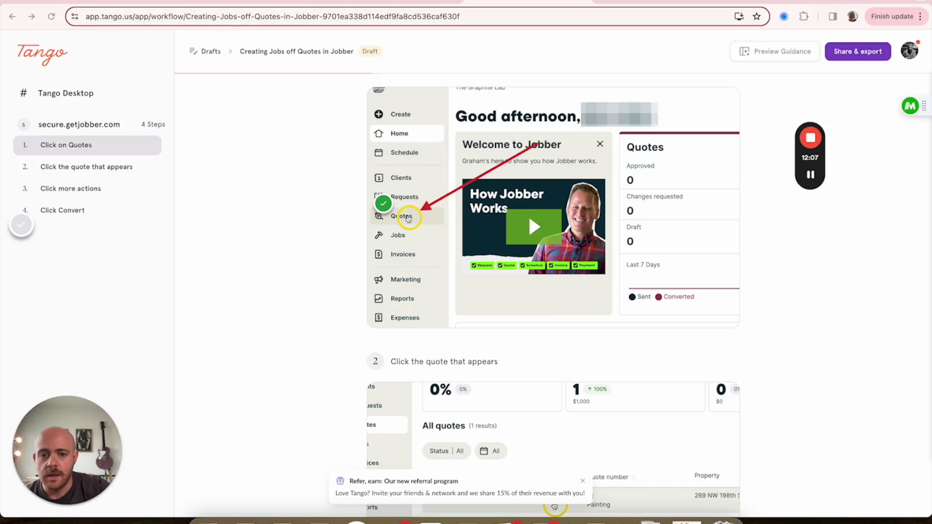
pyautogui.click(59, 2)
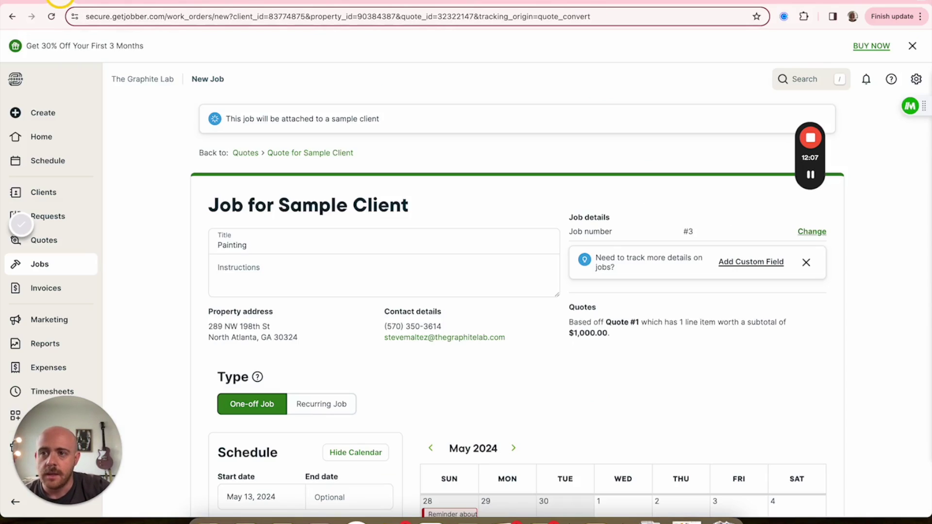
pyautogui.click(22, 228)
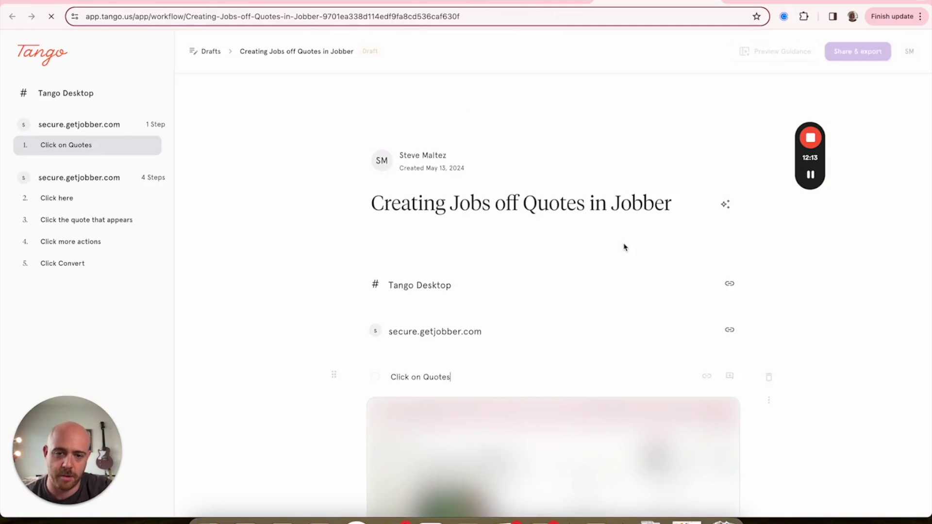
# Step: Review the updated guide from the newly captured "Click here" step through "Click Convert"
pyautogui.scroll(-8, 624, 248)
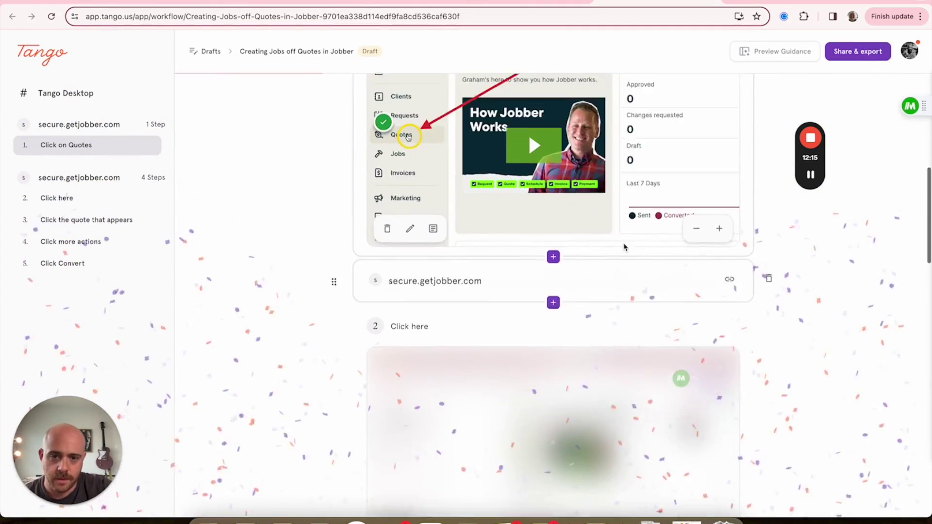
pyautogui.scroll(-5, 624, 247)
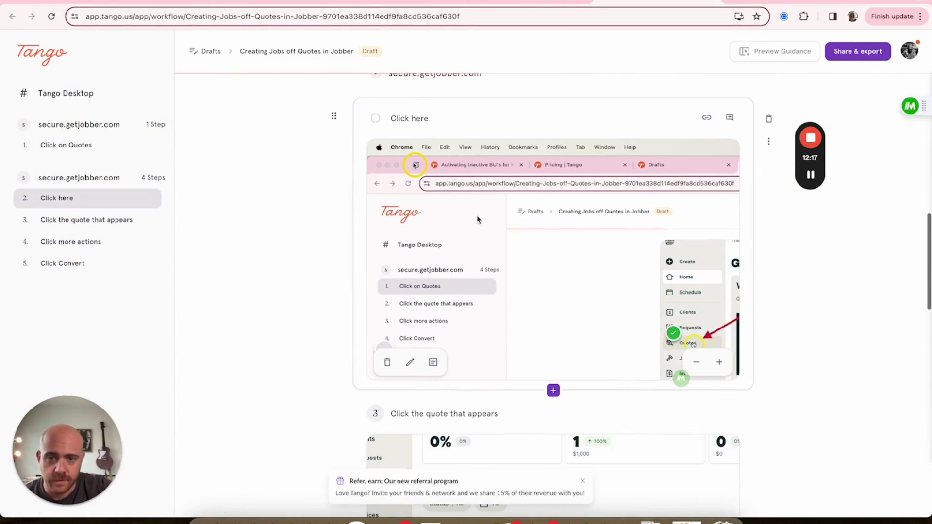
pyautogui.scroll(-2, 619, 317)
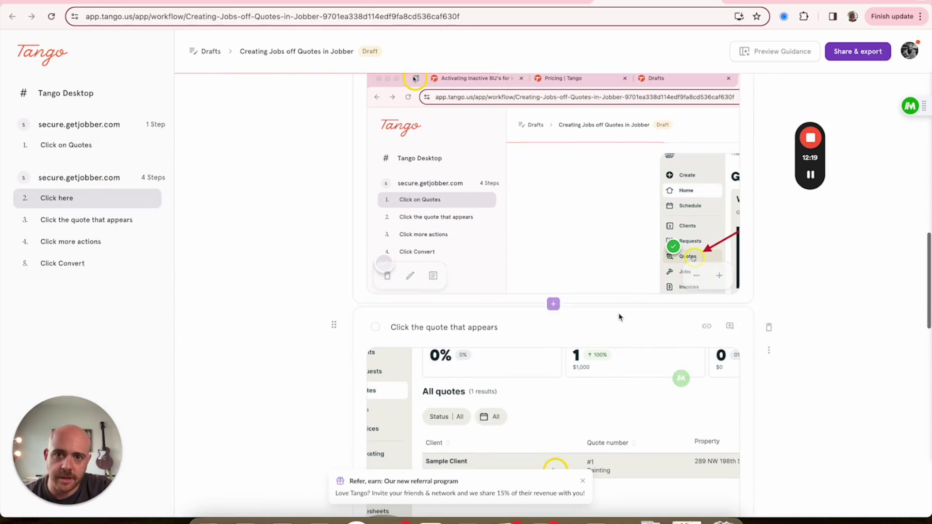
pyautogui.scroll(-3, 619, 317)
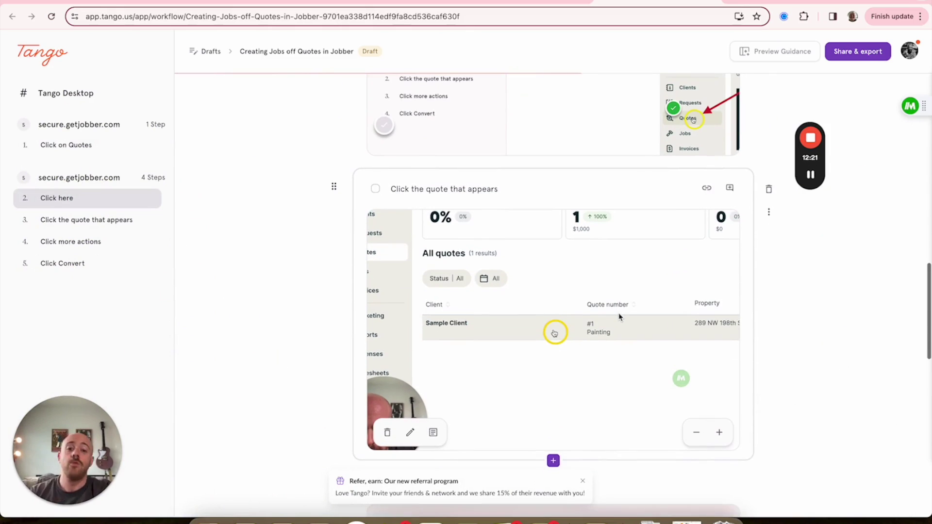
pyautogui.scroll(-7, 619, 317)
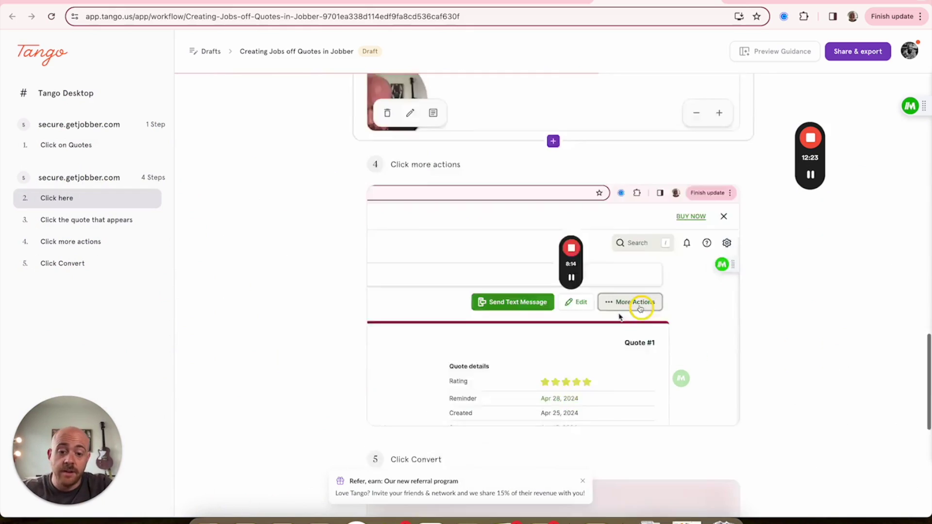
pyautogui.scroll(-8, 619, 316)
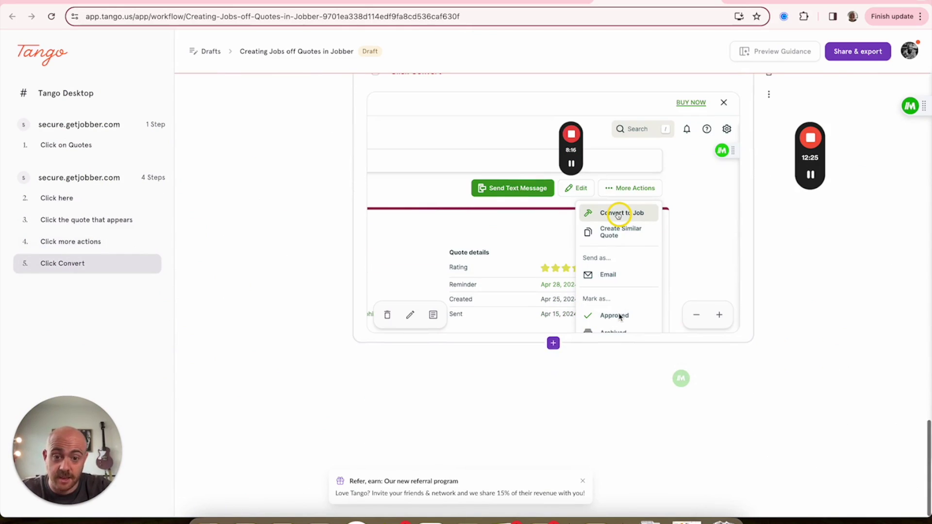
pyautogui.scroll(3, 620, 317)
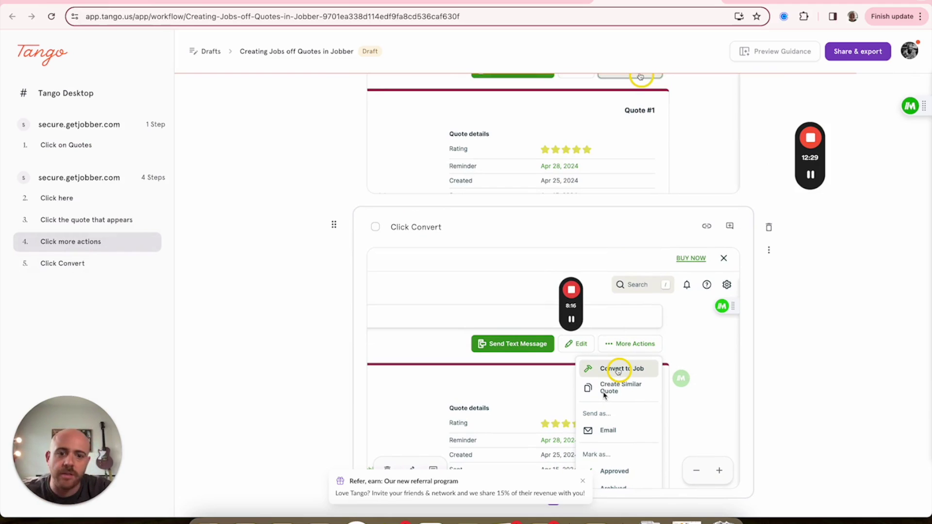
pyautogui.scroll(5, 605, 395)
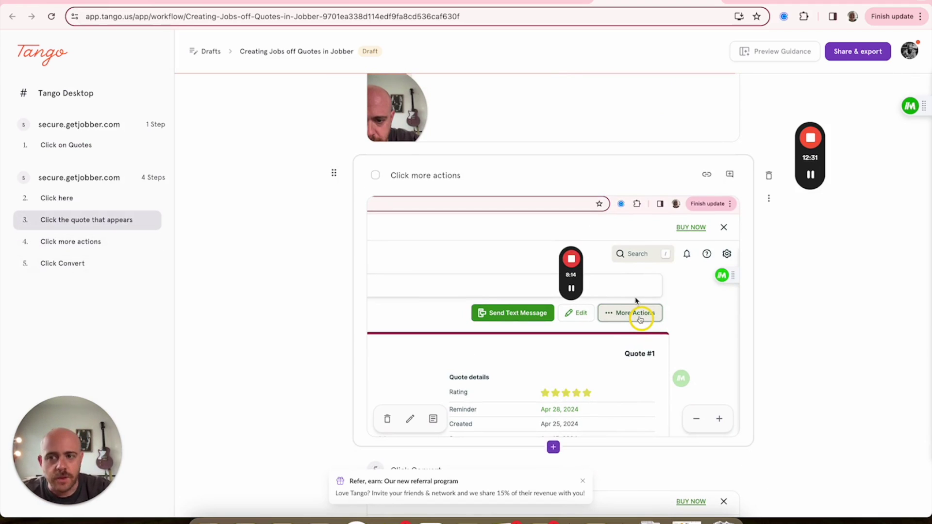
pyautogui.scroll(4, 635, 301)
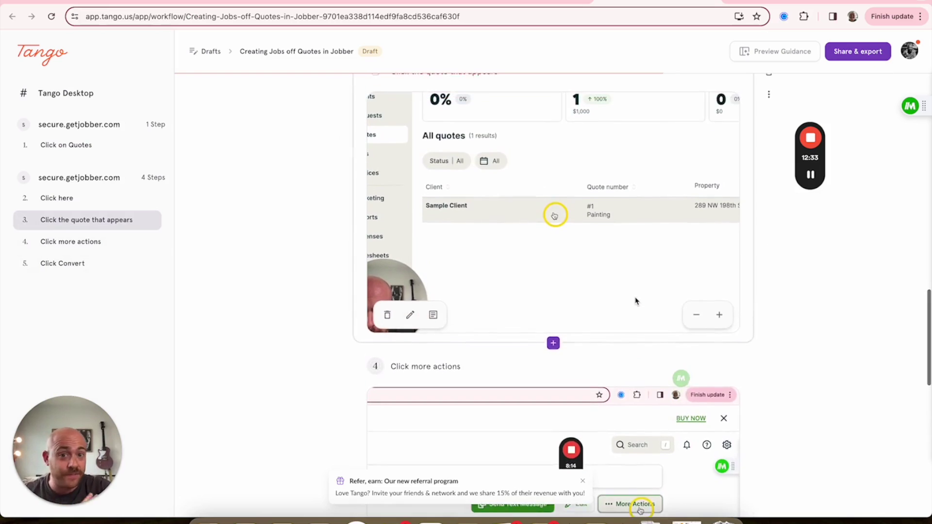
pyautogui.scroll(2, 635, 301)
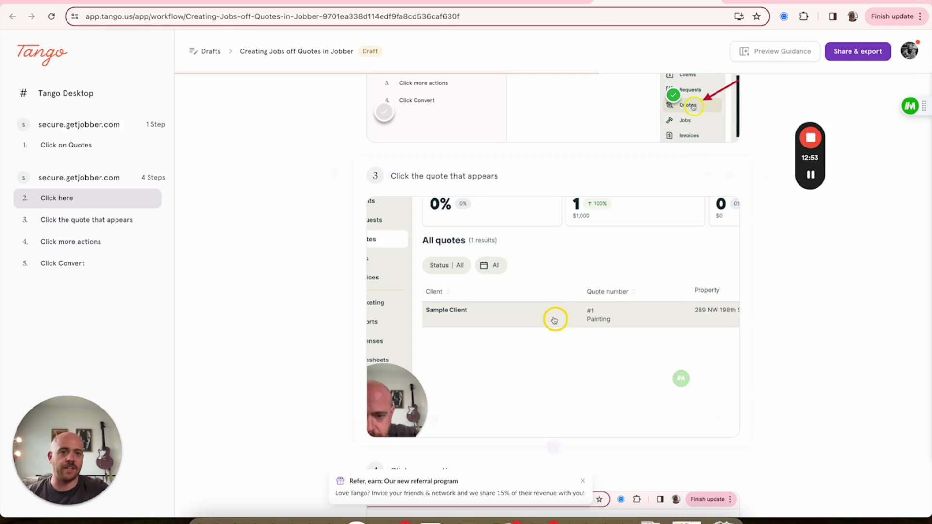
# Step: Share the guide to the Team Library and export it as a PDF download
pyautogui.scroll(15, 647, 176)
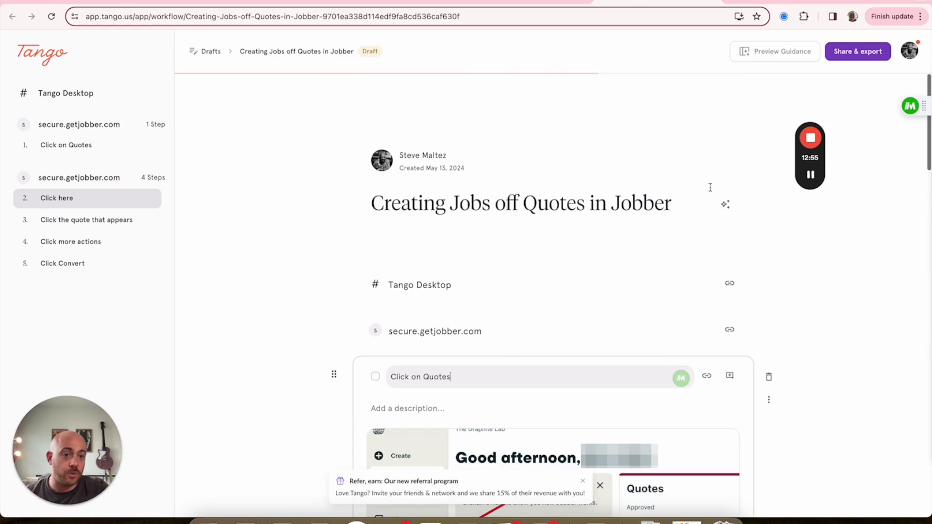
pyautogui.click(836, 50)
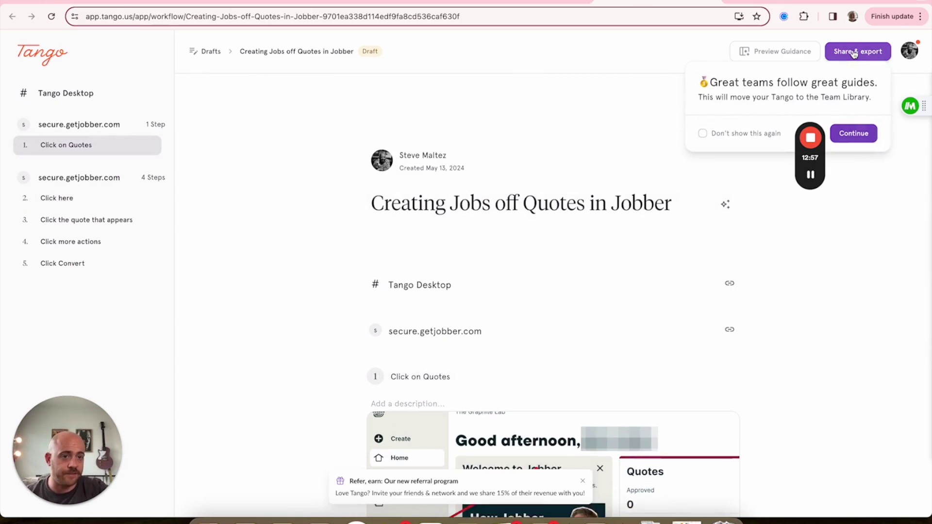
pyautogui.click(854, 133)
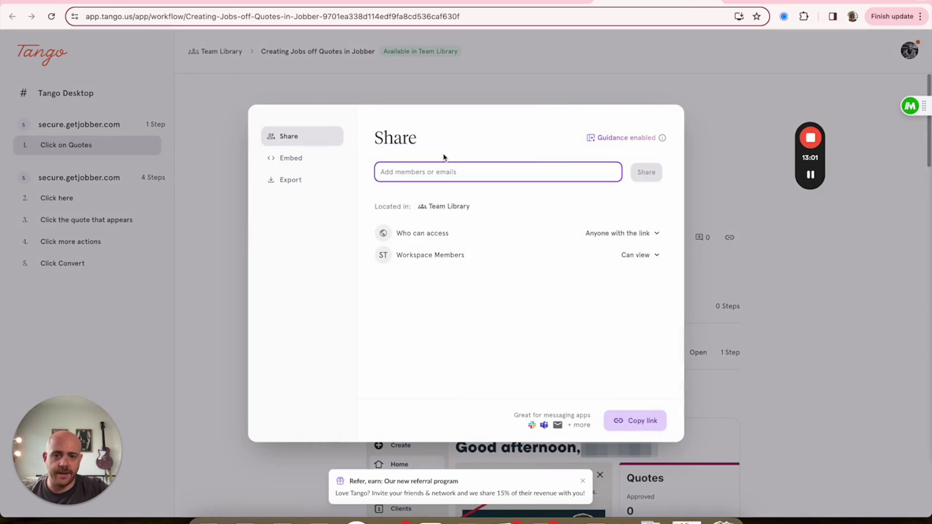
pyautogui.click(293, 181)
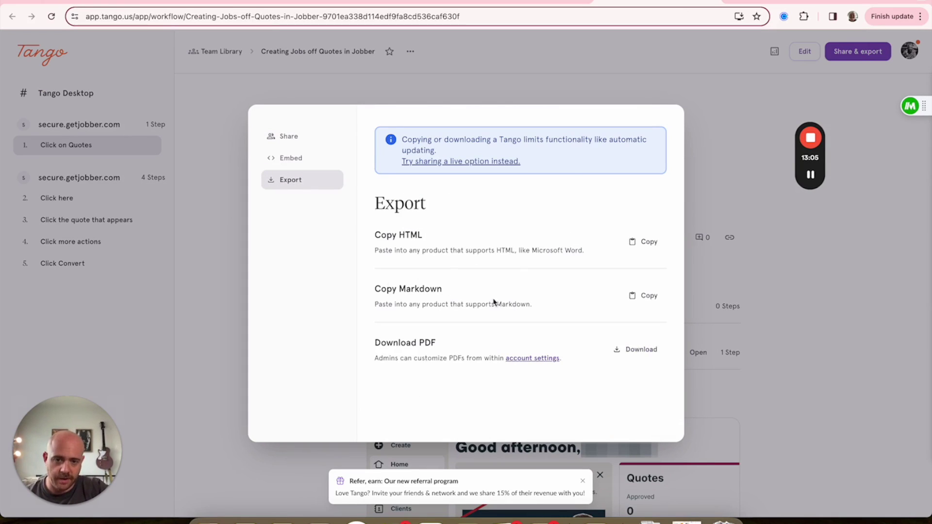
pyautogui.click(649, 350)
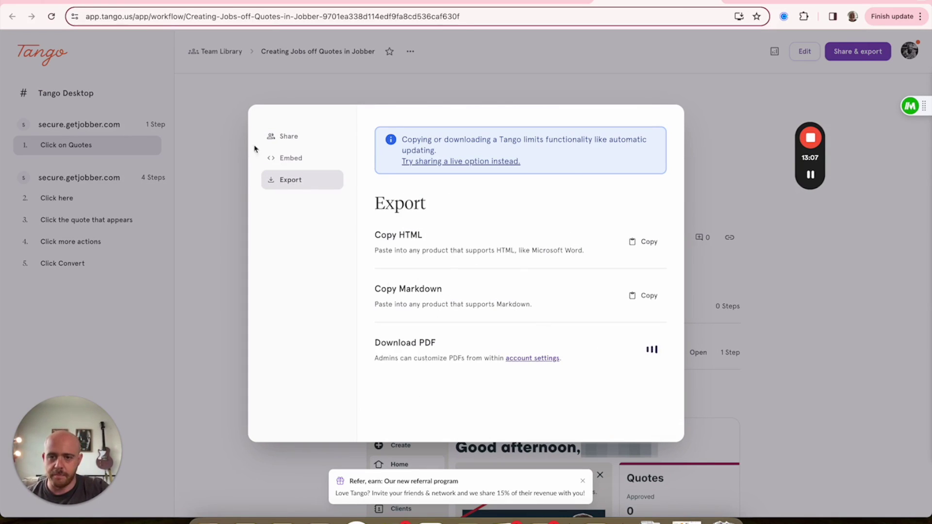
# Step: View the options for embedding the guide in other platforms
pyautogui.click(291, 159)
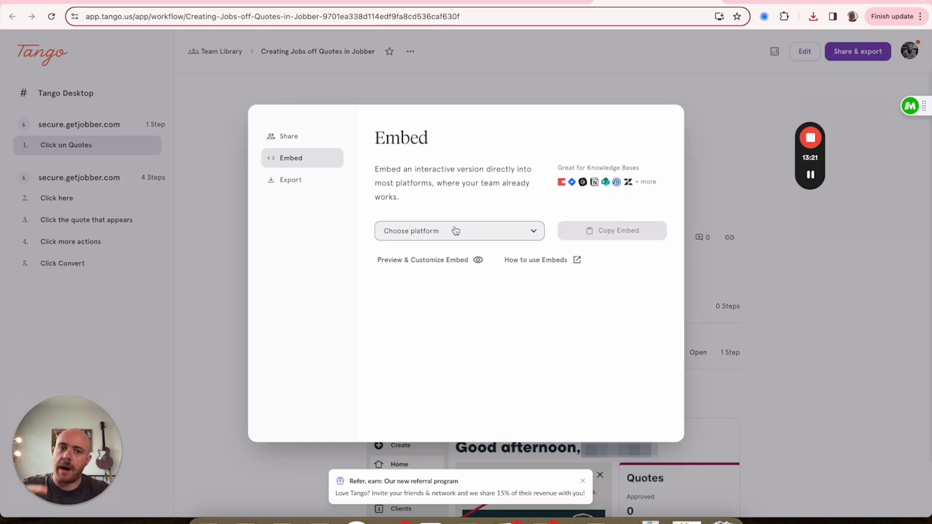
pyautogui.click(720, 17)
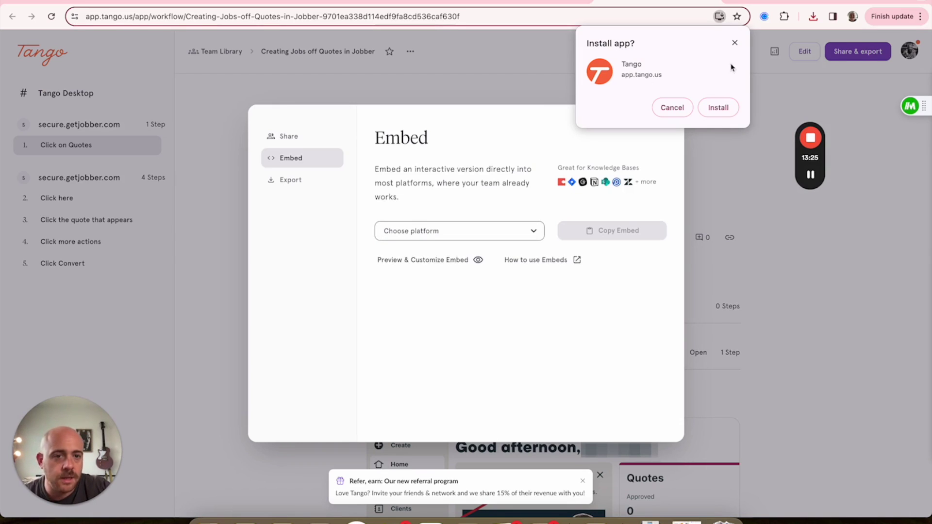
pyautogui.click(735, 43)
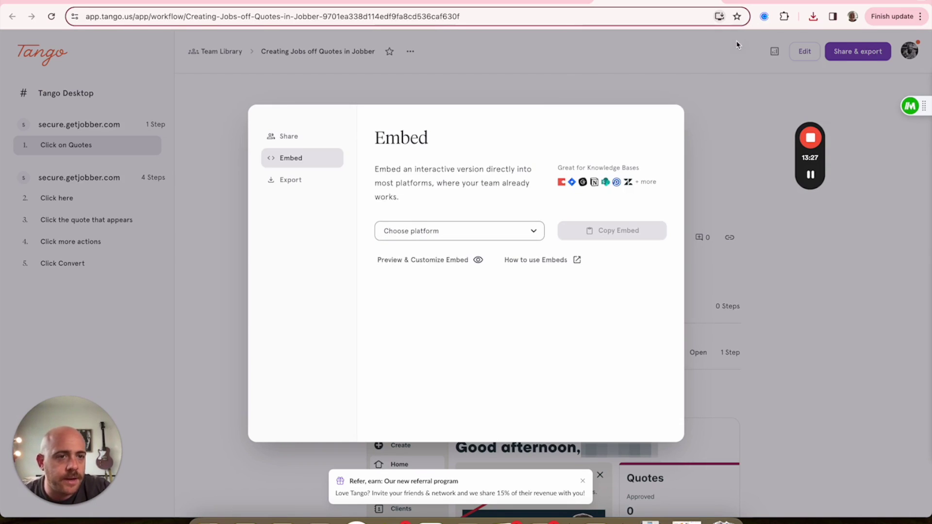
# Step: Open the downloaded "Creating Jobs off Quotes in Jobber.pdf" and examine its layout up to the first step
pyautogui.click(813, 18)
pyautogui.click(754, 86)
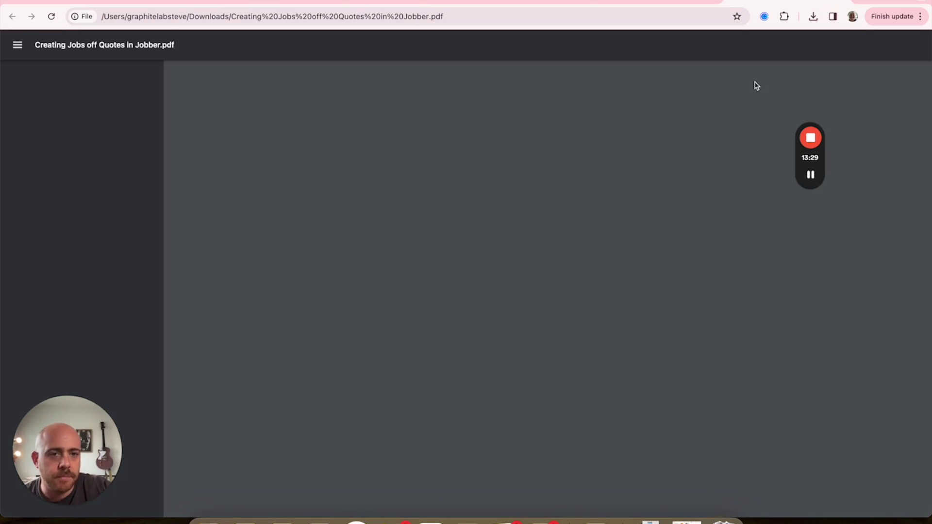
pyautogui.scroll(-1, 516, 185)
pyautogui.scroll(-10, 516, 185)
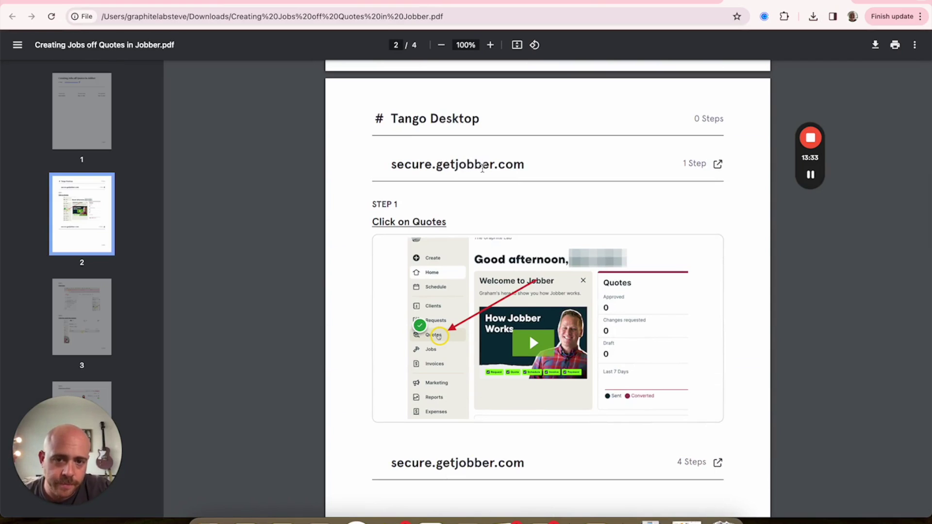
# Step: Follow the secure.getjobber.com link above the PDF's first step and return to the PDF
pyautogui.scroll(-3, 671, 177)
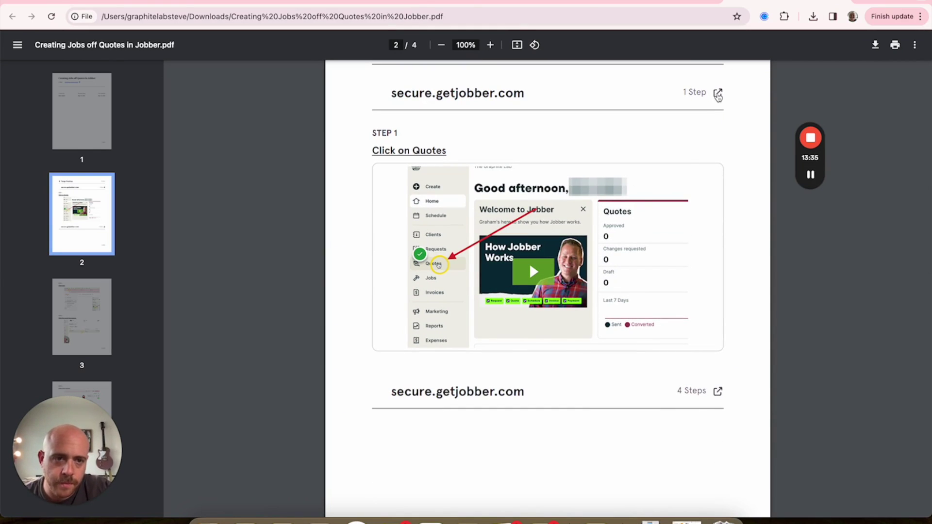
pyautogui.click(717, 98)
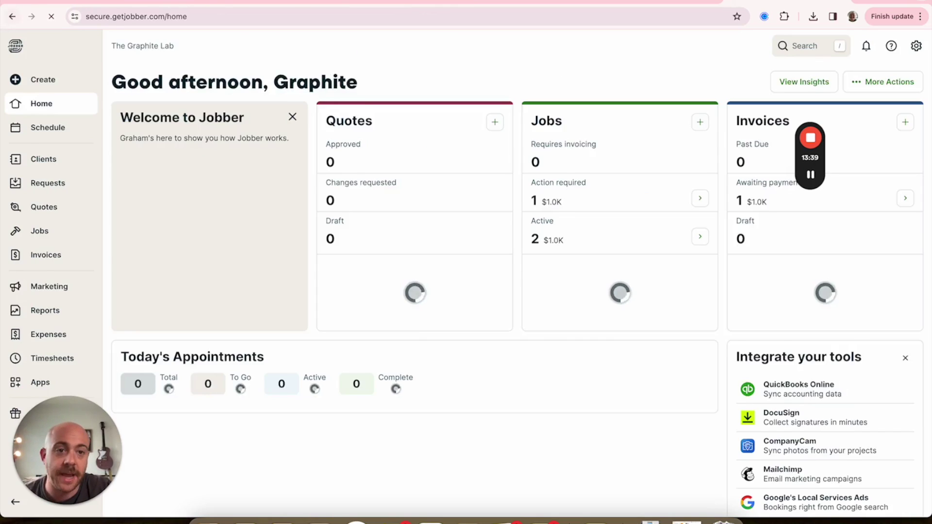
pyautogui.click(12, 16)
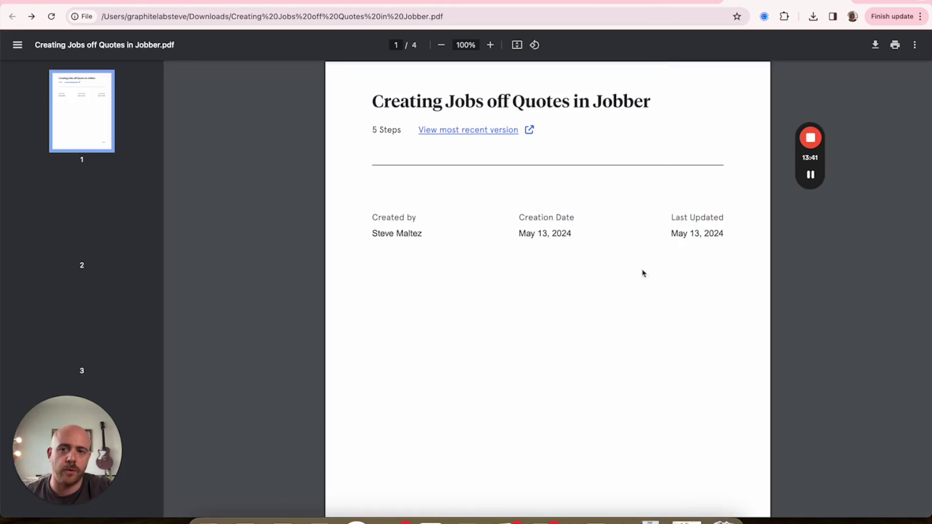
# Step: Examine the rest of the exported PDF from its cover page to the final Click Convert step
pyautogui.scroll(-18, 447, 258)
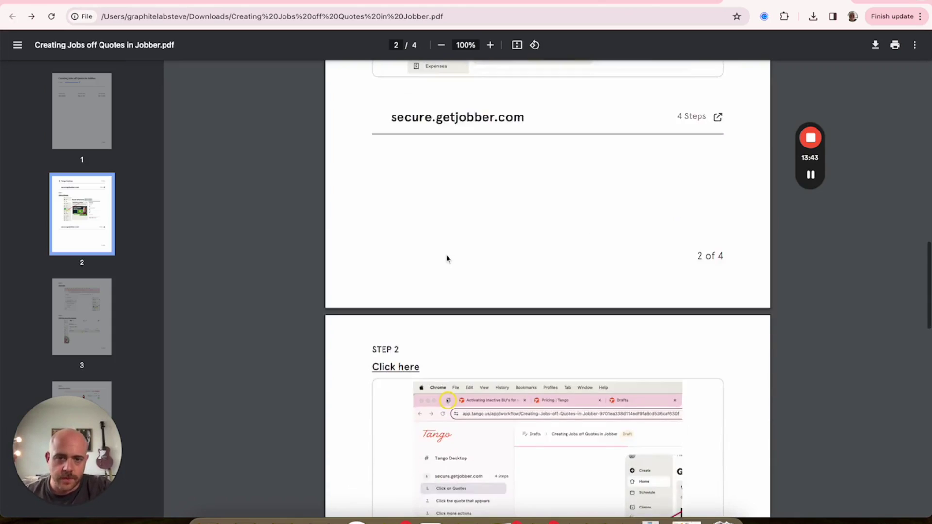
pyautogui.scroll(-8, 447, 258)
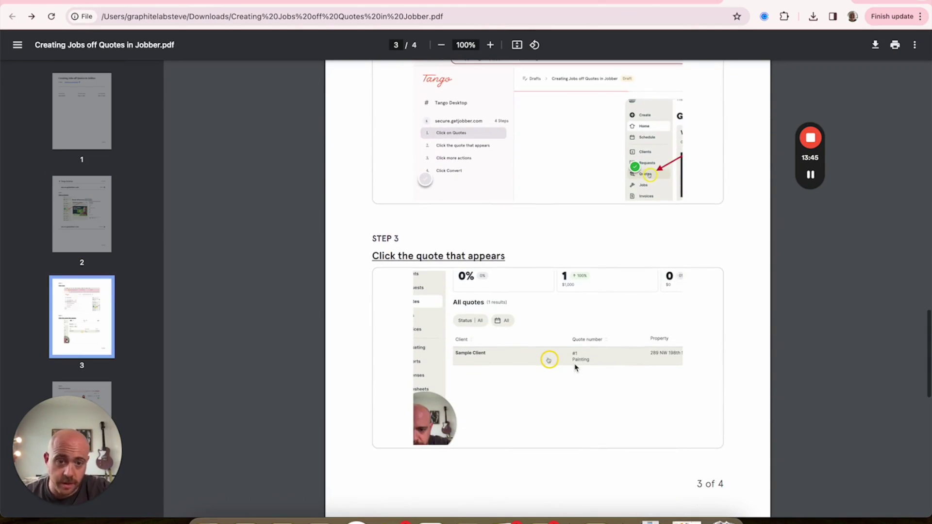
pyautogui.scroll(-10, 575, 368)
pyautogui.scroll(-3, 506, 273)
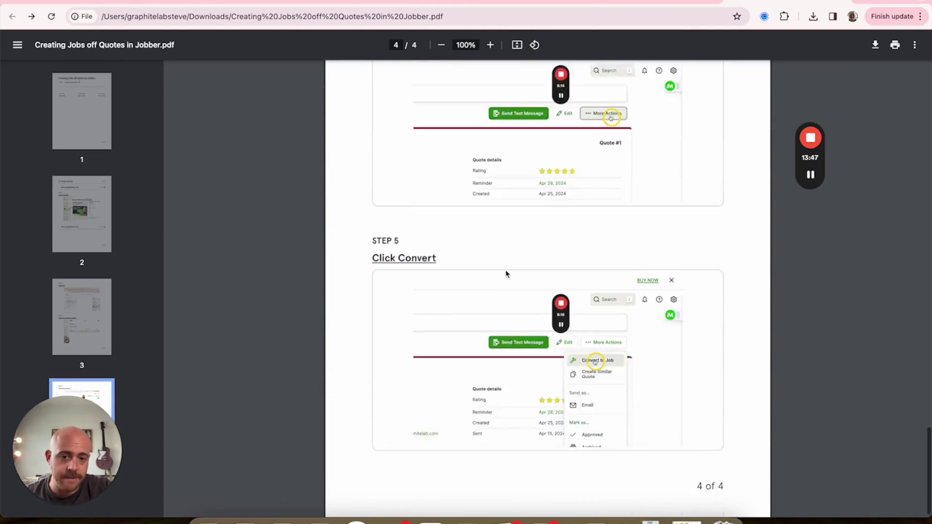
pyautogui.scroll(-1, 507, 273)
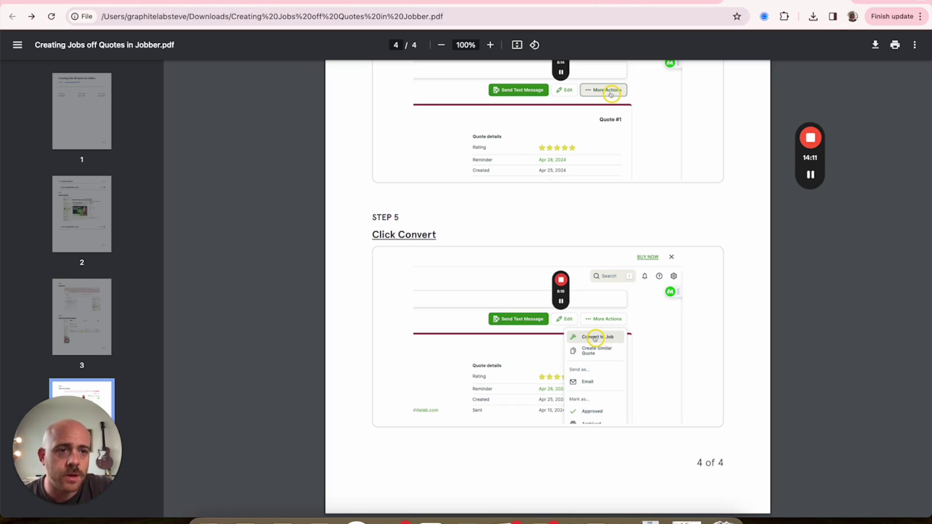
# Step: Switch to Tango Desktop and capture a new desktop workflow of opening the Downloads folder in Finder
pyautogui.click(633, 3)
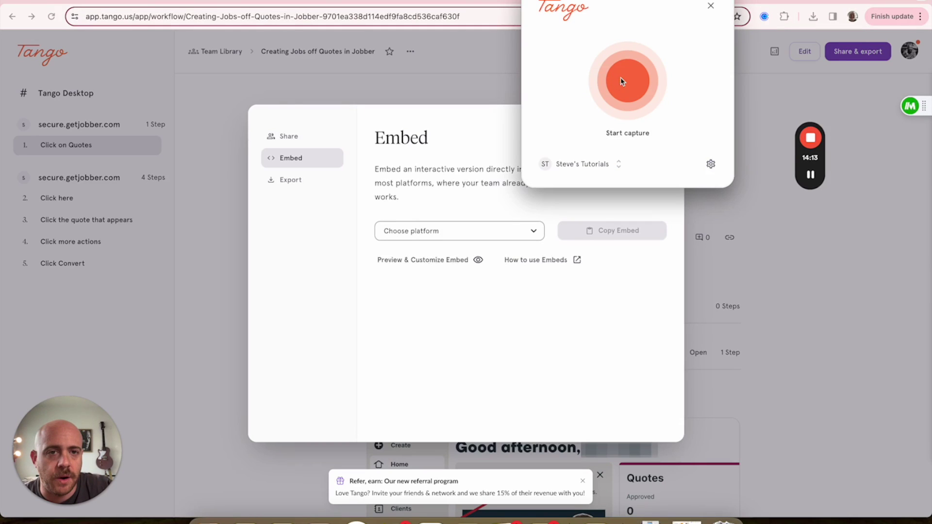
pyautogui.click(622, 85)
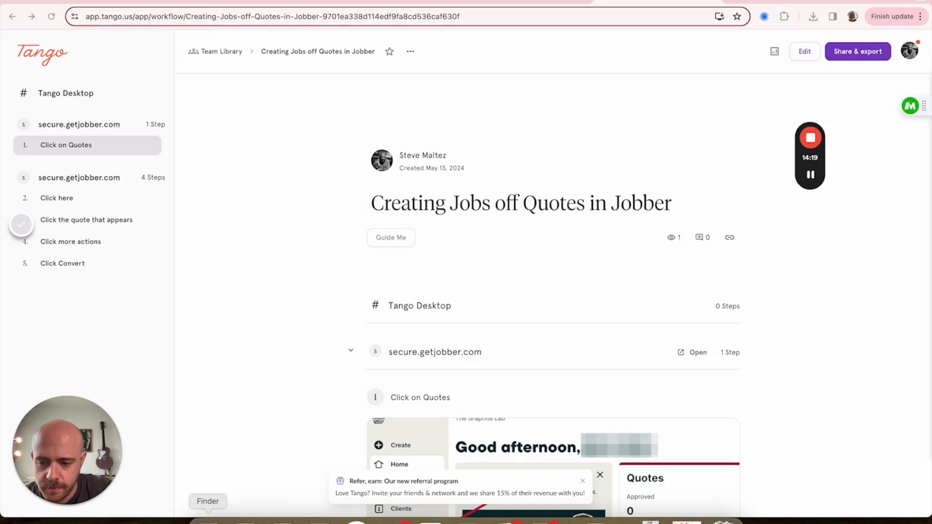
pyautogui.rightClick(207, 522)
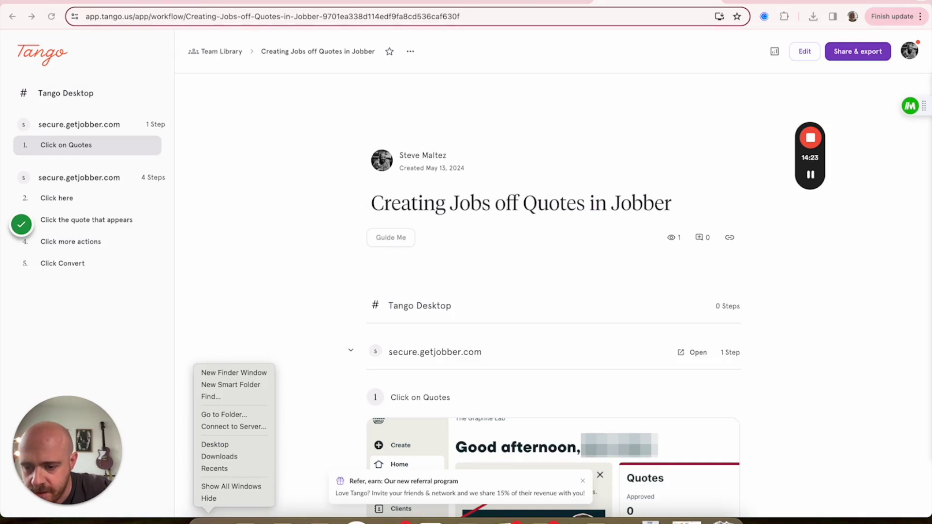
pyautogui.press('Escape')
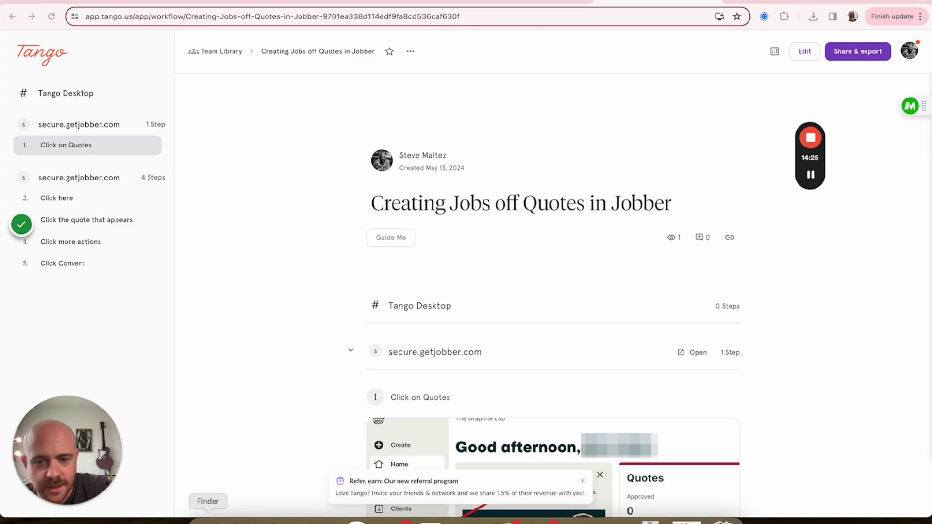
pyautogui.click(207, 522)
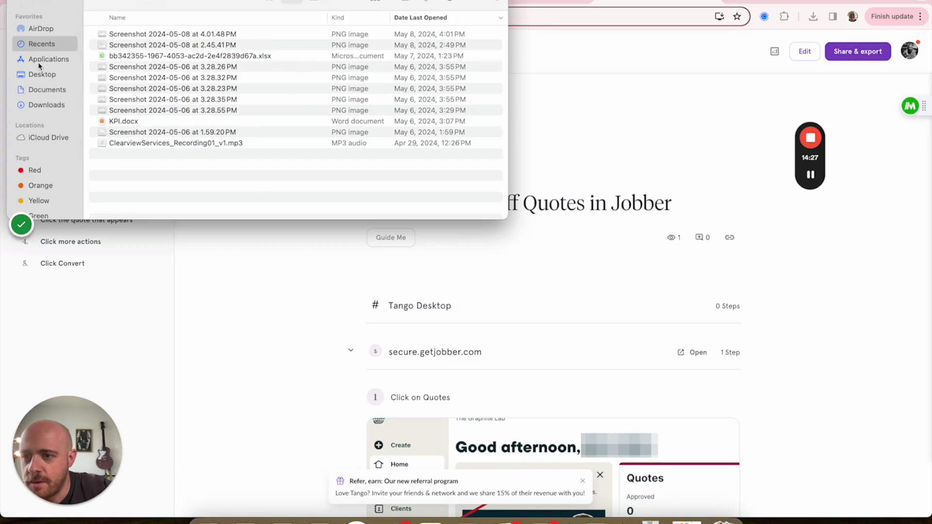
pyautogui.click(47, 105)
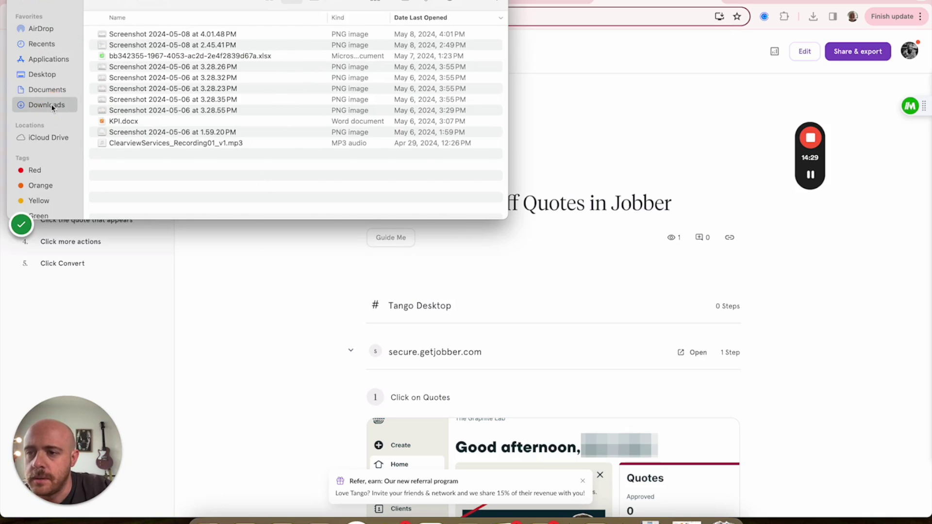
pyautogui.click(21, 228)
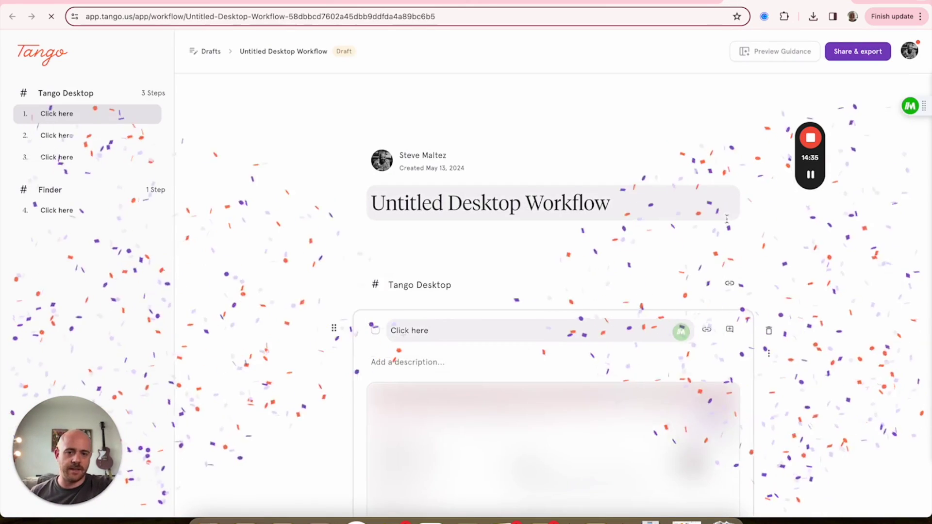
# Step: Review the screenshots and step titles of the new Untitled Desktop Workflow draft, including its Finder section
pyautogui.scroll(-8, 467, 273)
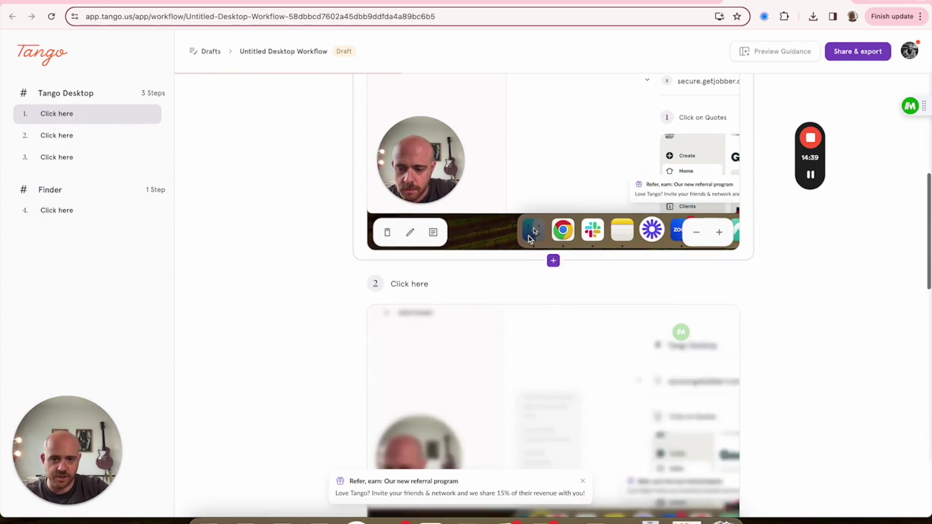
pyautogui.scroll(-4, 553, 291)
pyautogui.scroll(-7, 540, 367)
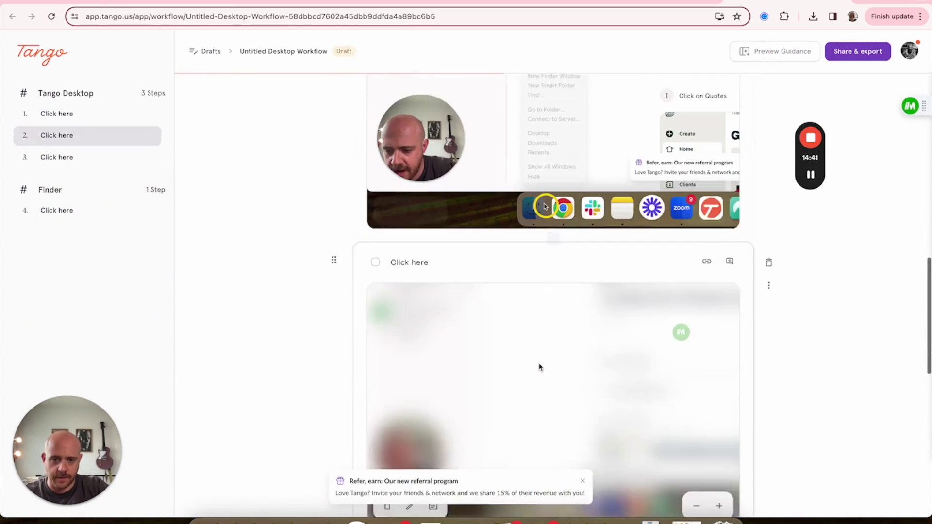
pyautogui.scroll(-7, 537, 385)
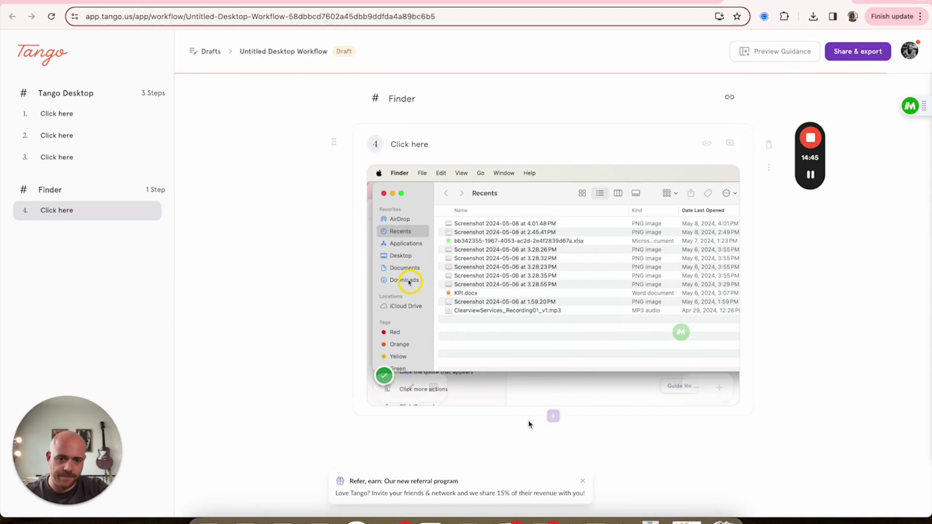
pyautogui.scroll(-2, 422, 291)
pyautogui.scroll(5, 452, 289)
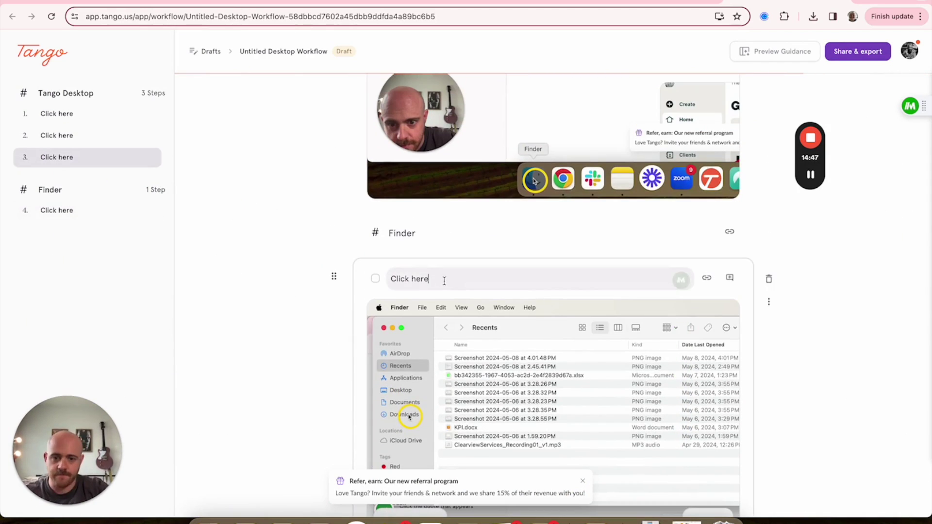
pyautogui.scroll(4, 450, 287)
pyautogui.scroll(15, 445, 285)
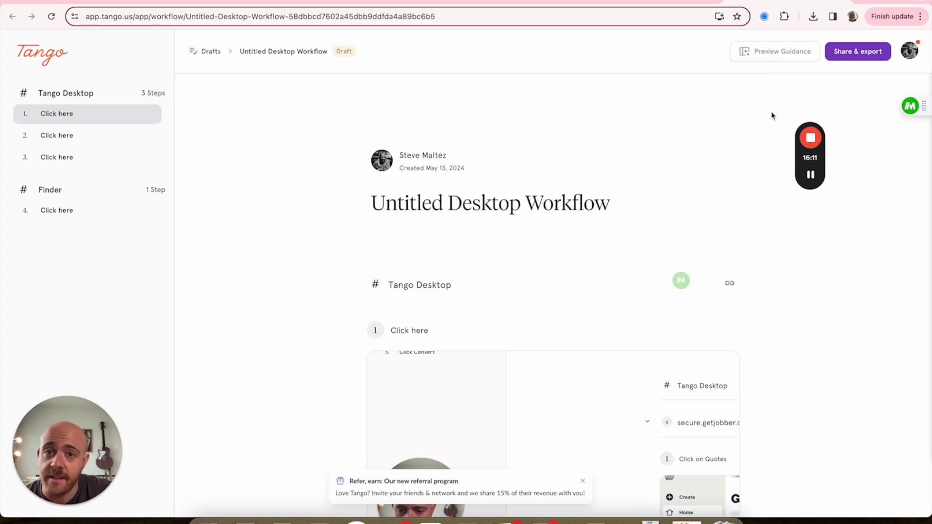
pyautogui.moveTo(813, 145)
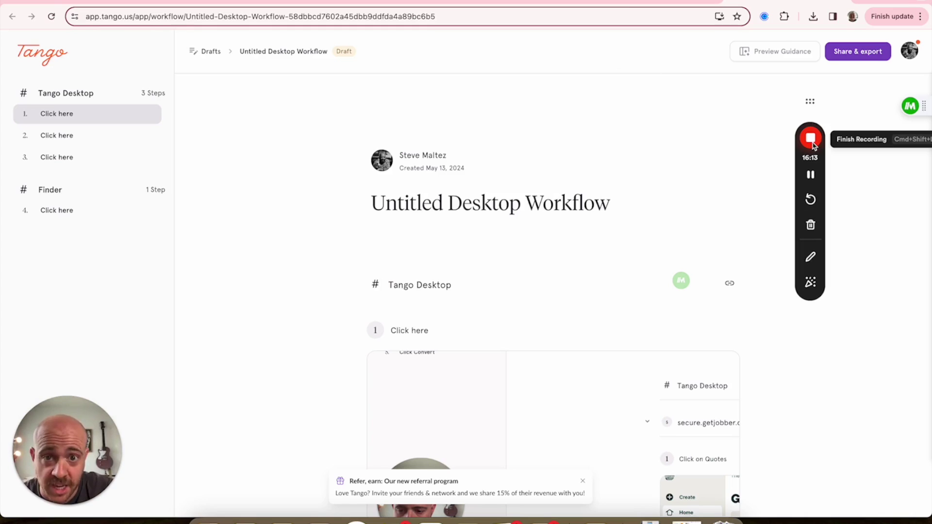